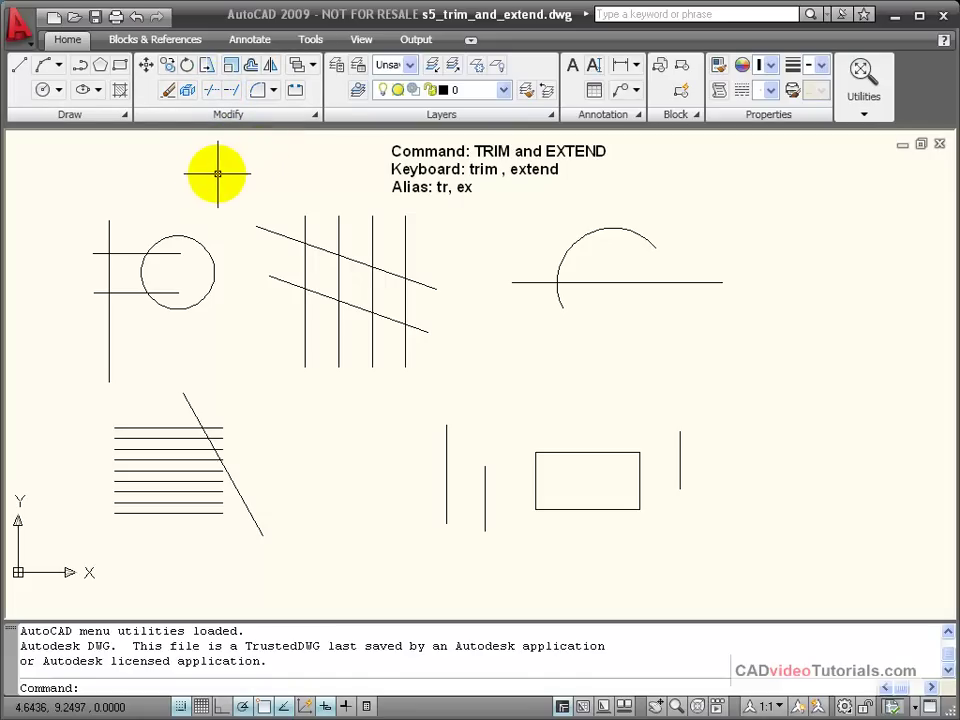
Start TRIM with the long upper-left vertical line as the only cutting edge
type("tr")
key("Return")
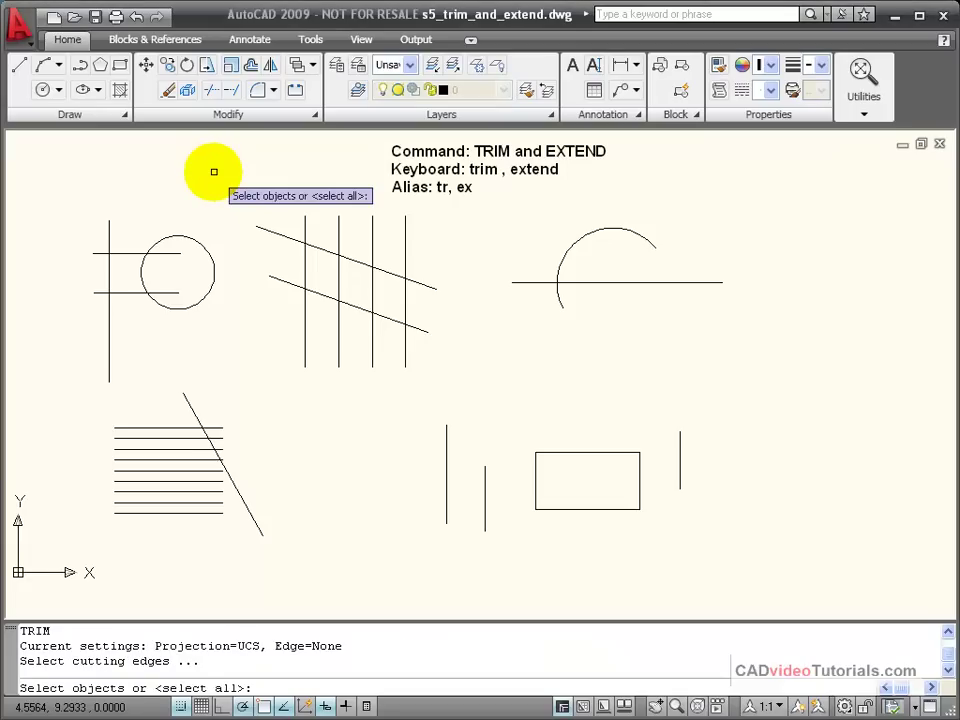
left_click(110, 222)
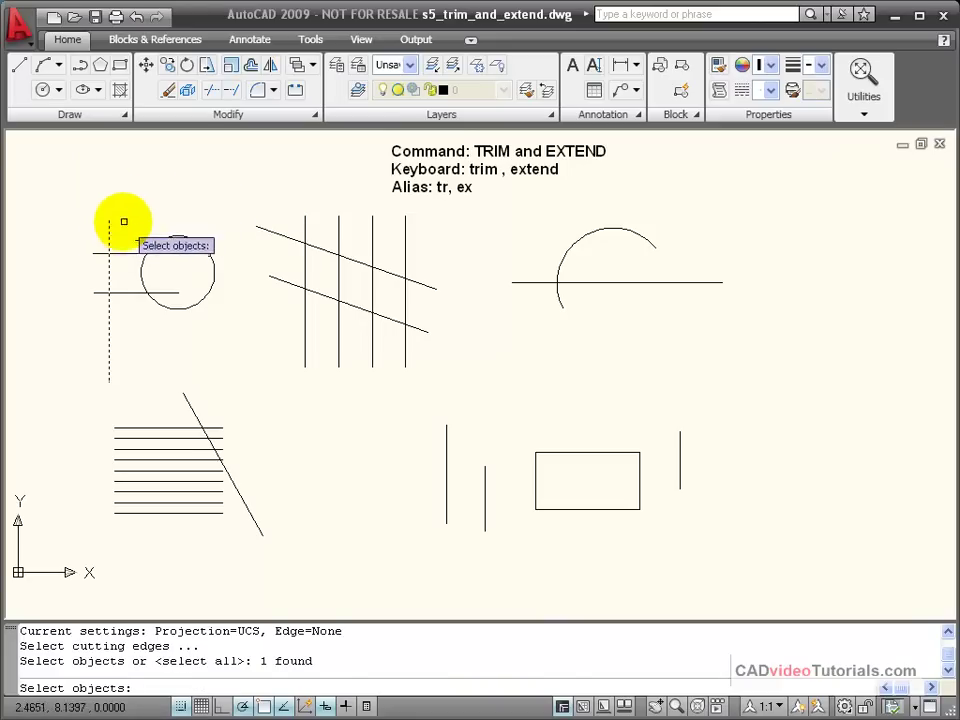
key("Return")
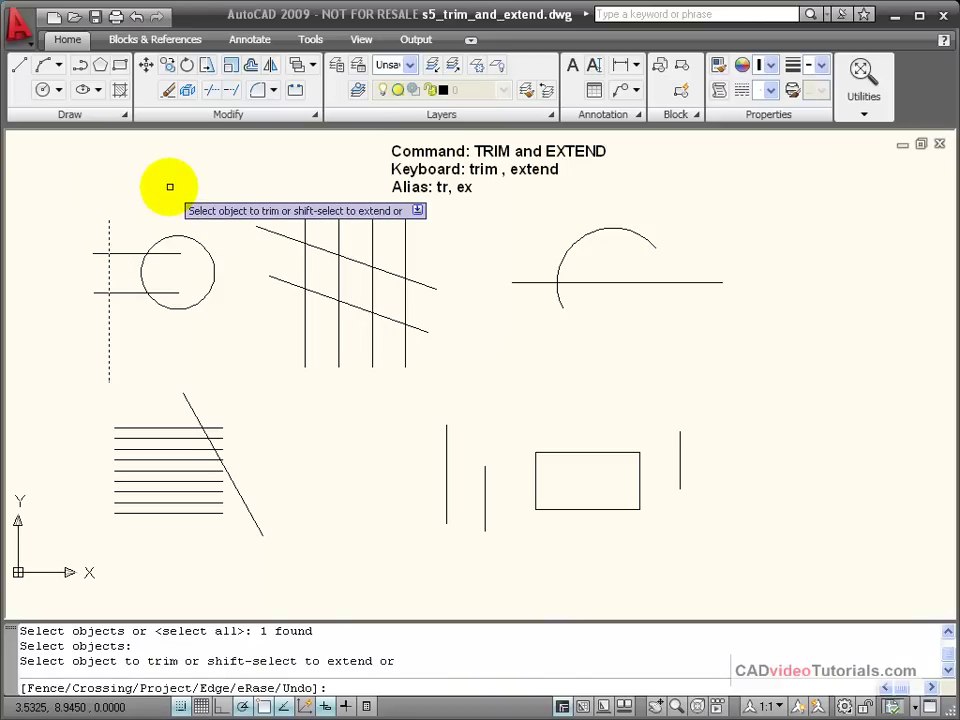
Trim the upper line left of the vertical line and the lower line right of it
left_click(97, 253)
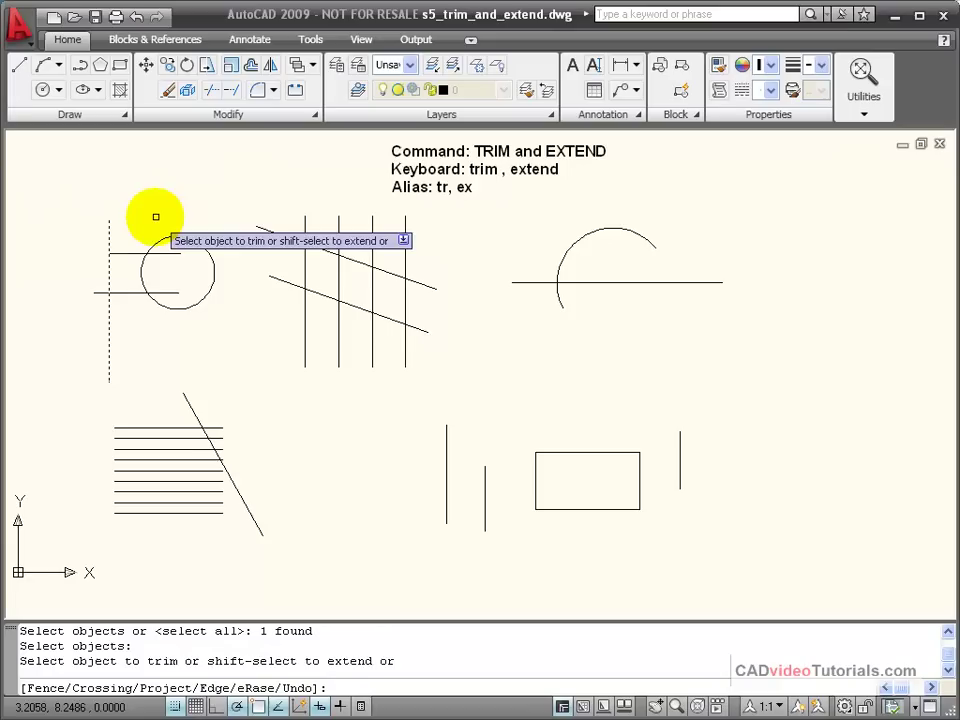
left_click(130, 292)
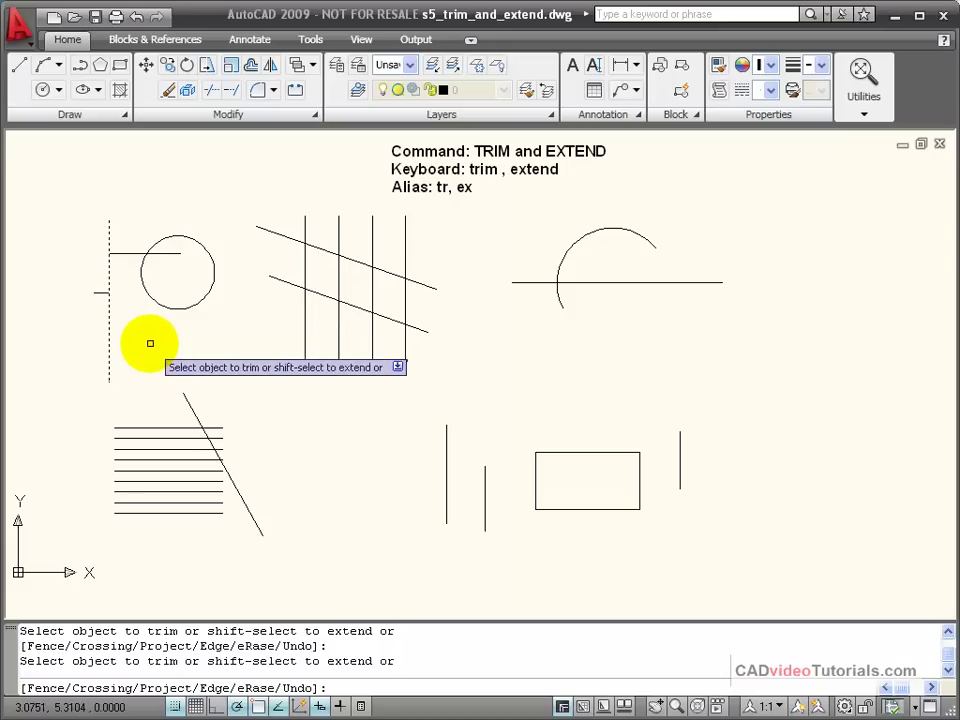
Erase the lower line's leftover short stub using the trim's eRase option
right_click(151, 356)
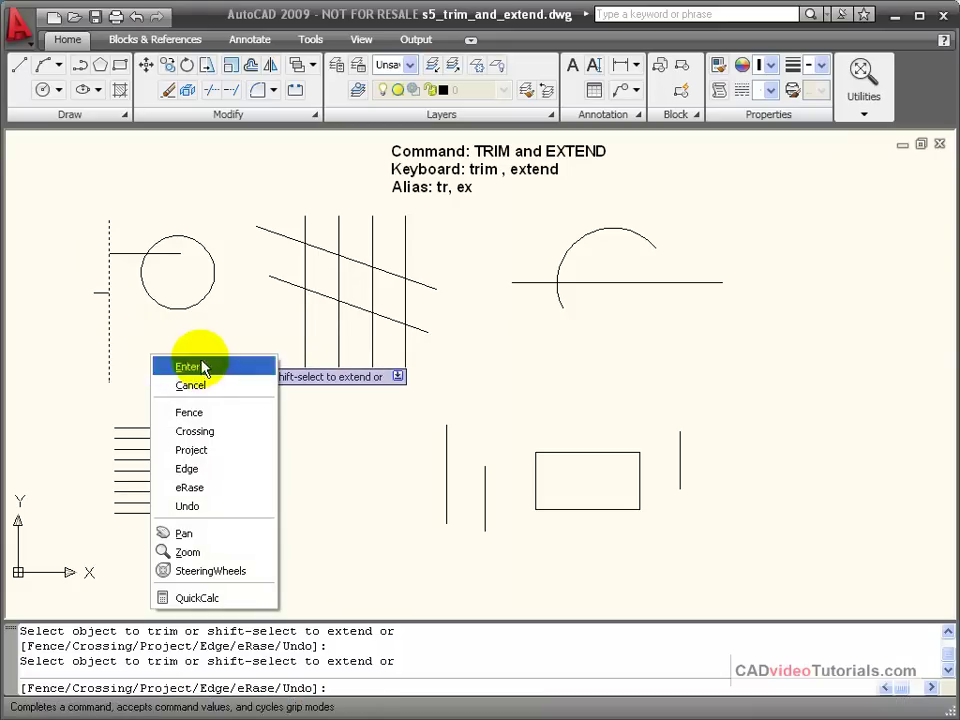
left_click(190, 487)
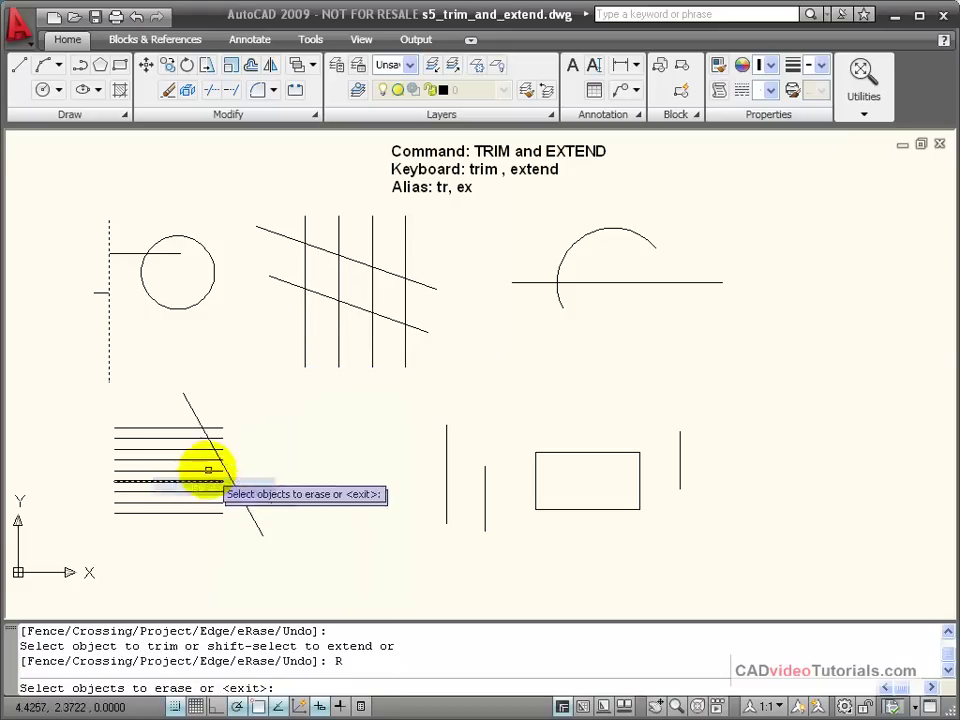
left_click(95, 292)
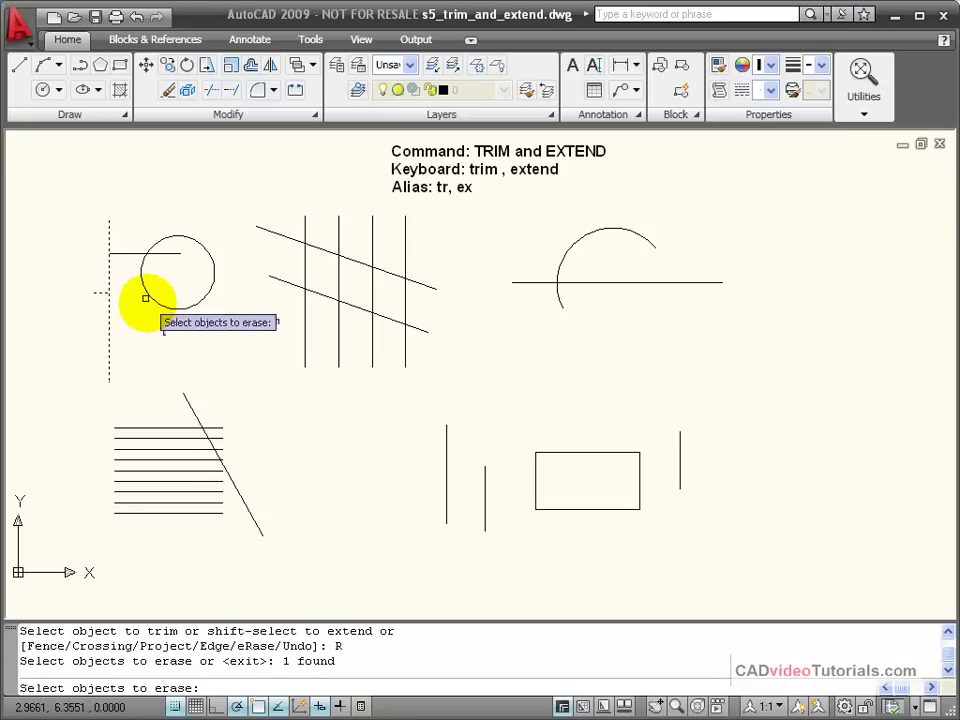
key("Return")
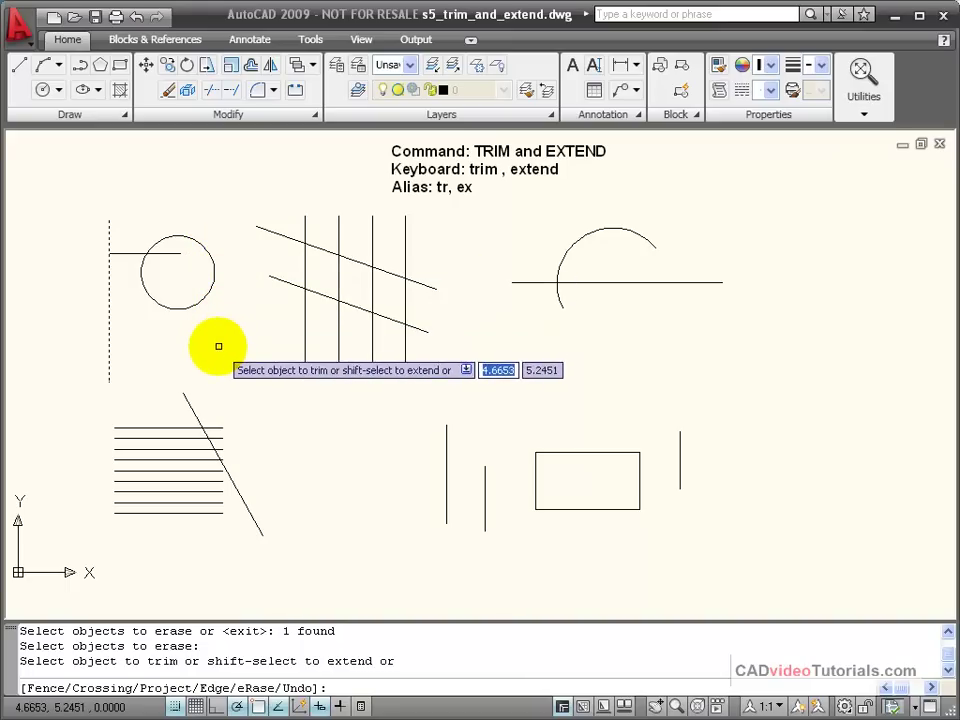
Undo the trims, then trim both horizontal lines against the vertical line and circle
key("ctrl+z")
key("ctrl+z")
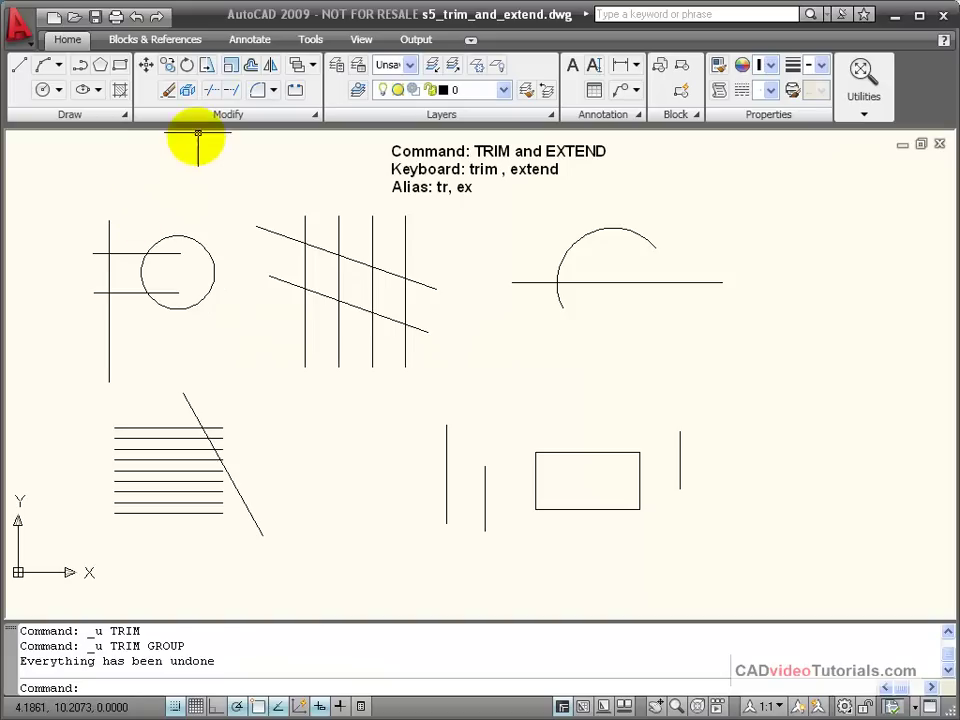
left_click(212, 90)
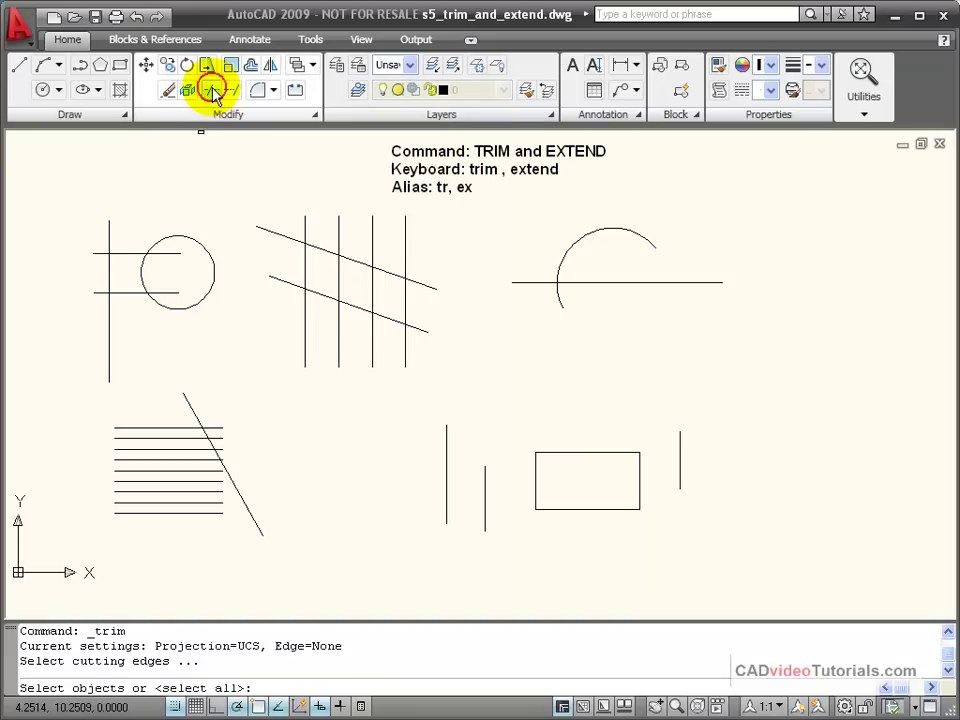
left_click(108, 230)
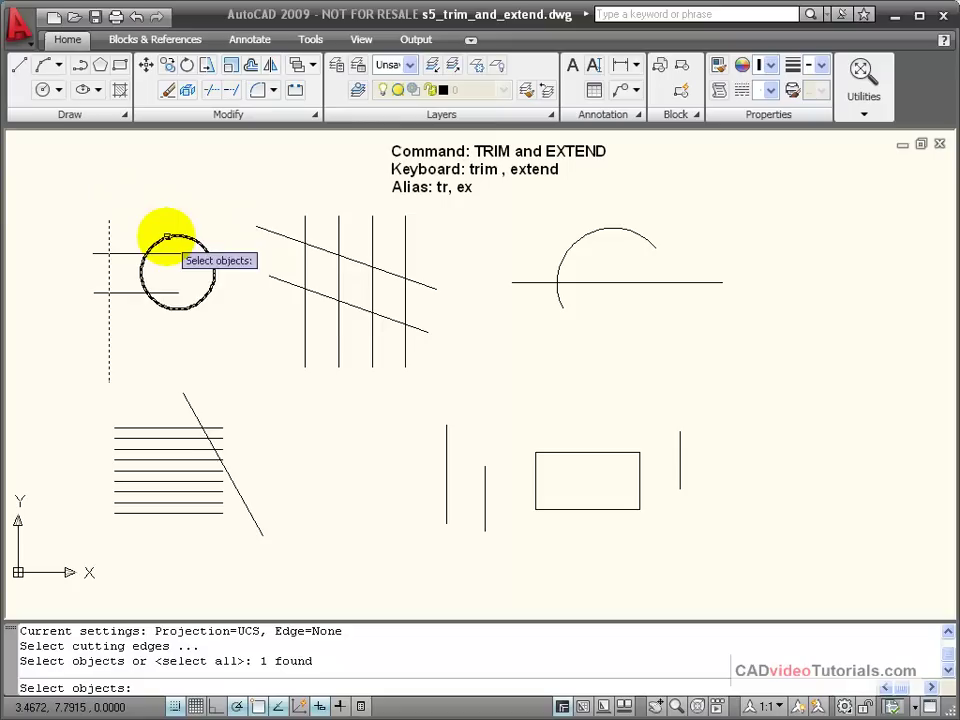
left_click(171, 239)
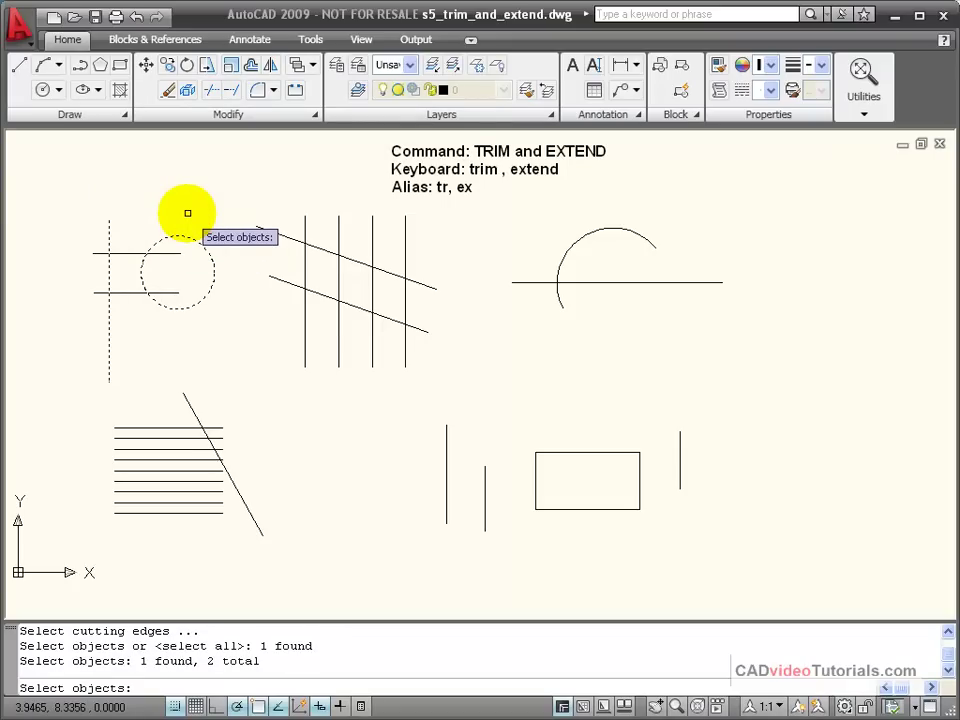
key("Return")
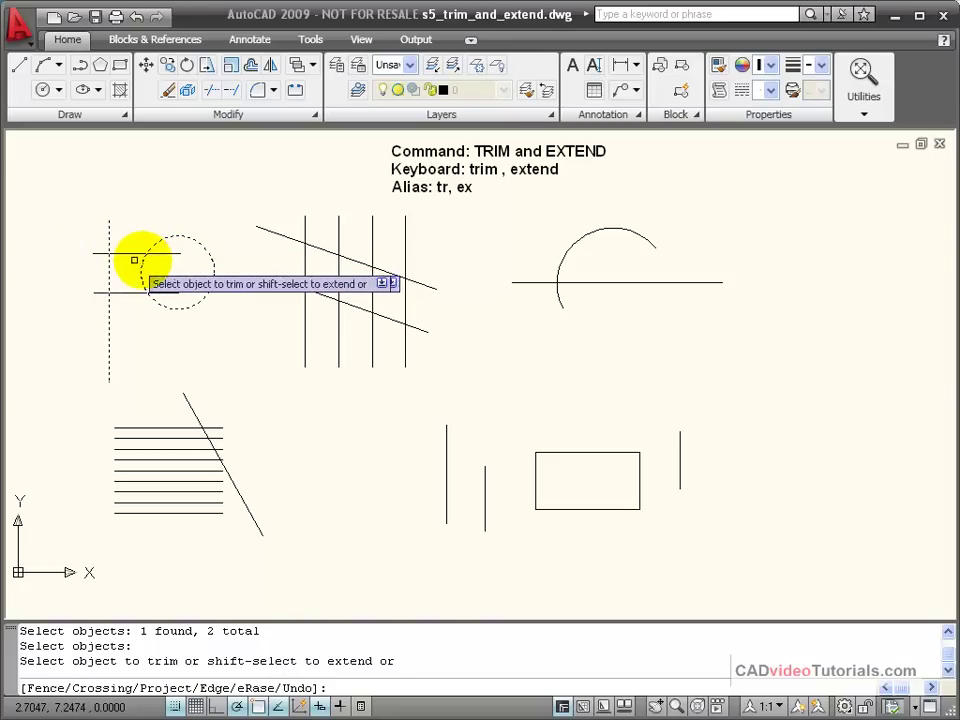
left_click(95, 251)
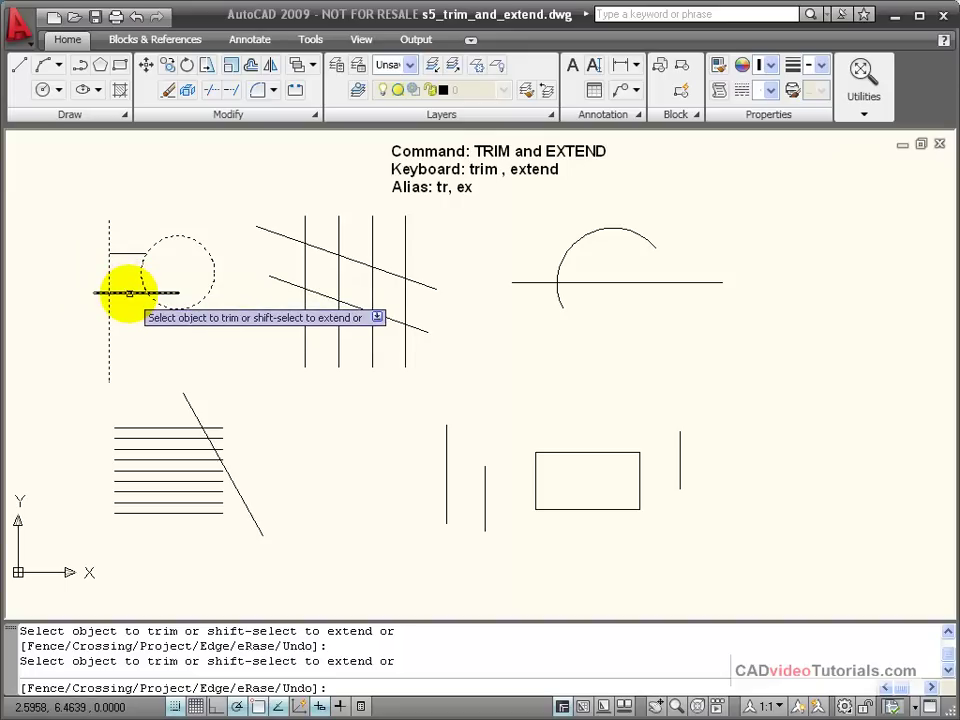
left_click(128, 293)
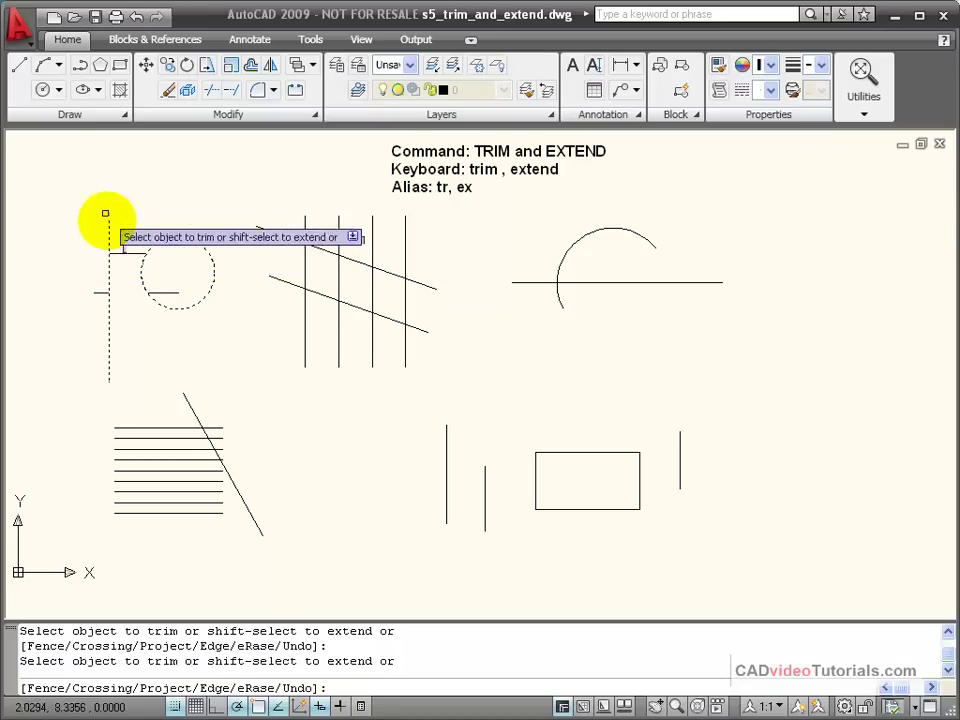
Undo the trims back to full-length lines, then trim the lower line between vertical and circle
left_click(142, 20)
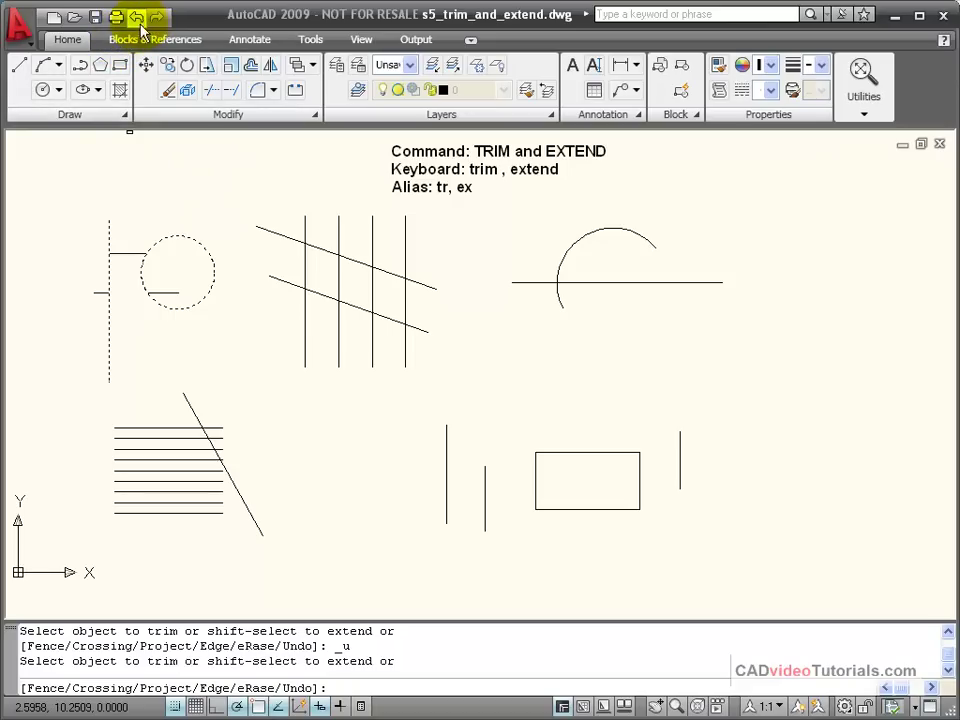
right_click(188, 192)
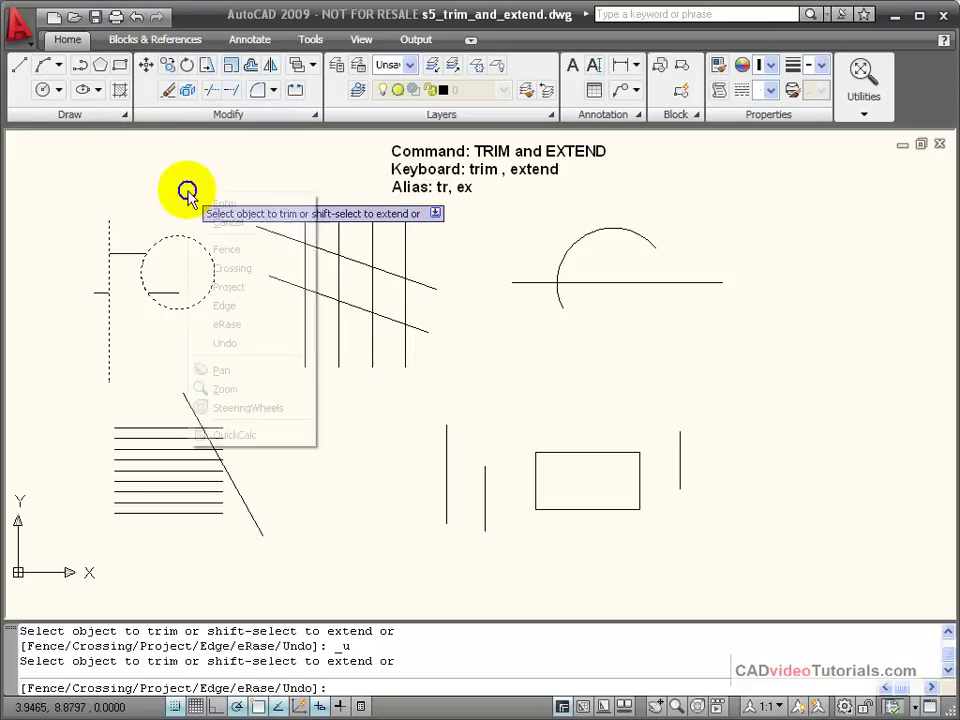
left_click(270, 343)
right_click(215, 222)
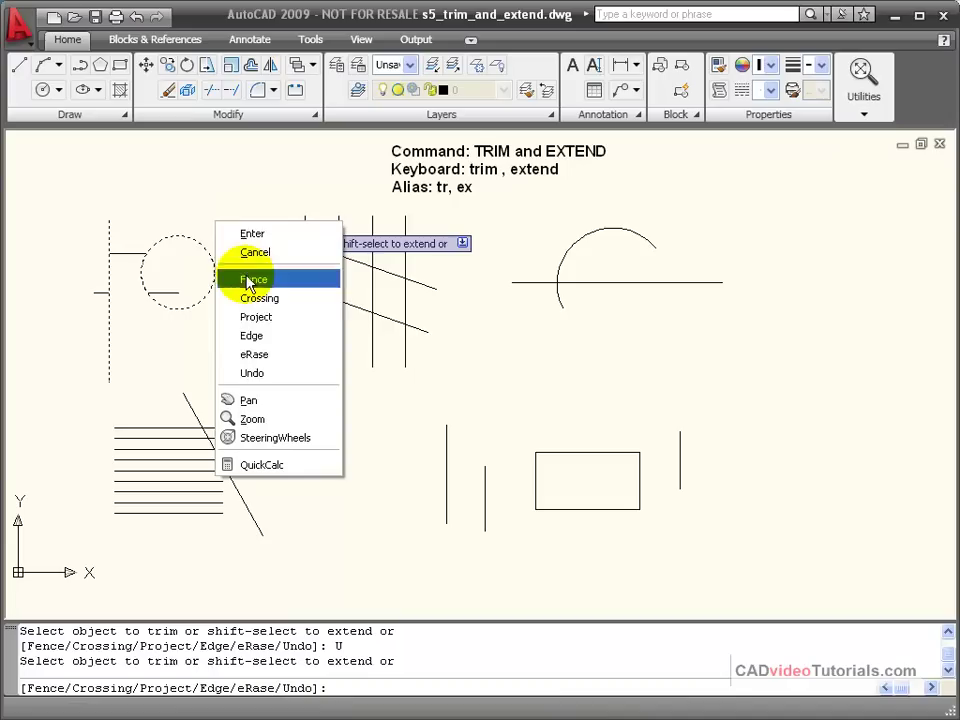
left_click(270, 375)
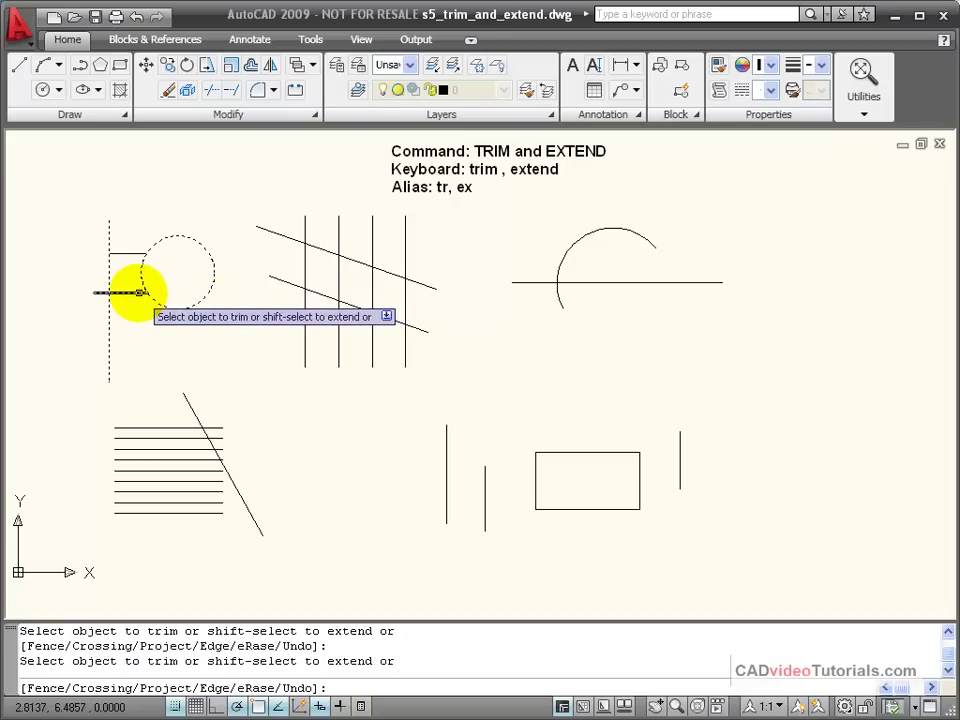
left_click(139, 292)
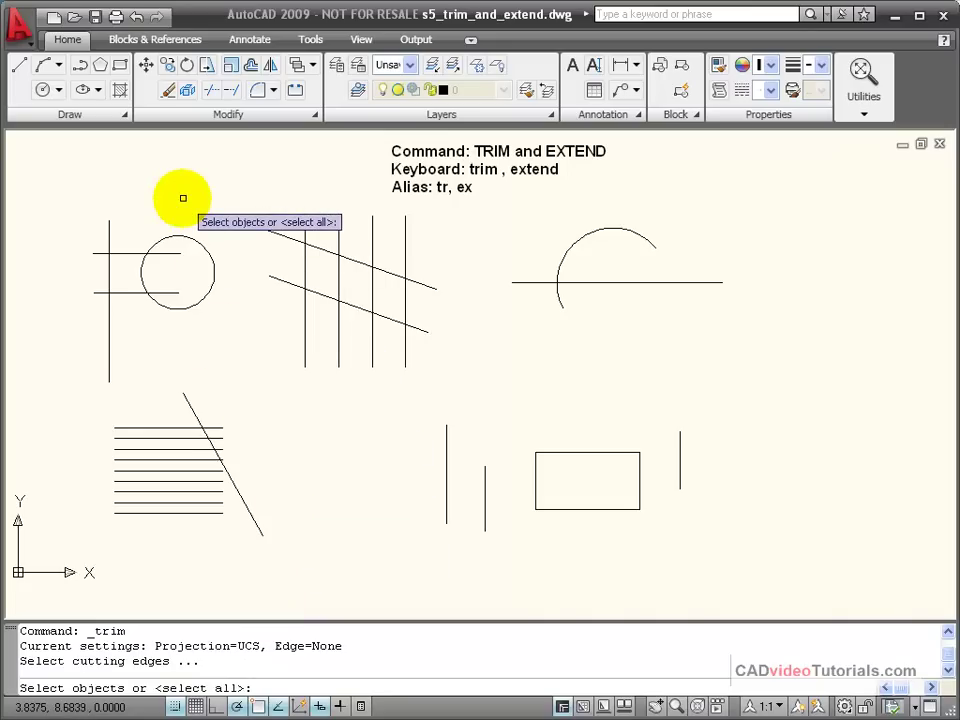
Trim every line stub, the rectangle edge inside the circle and the arc inside the rectangle
key("Return")
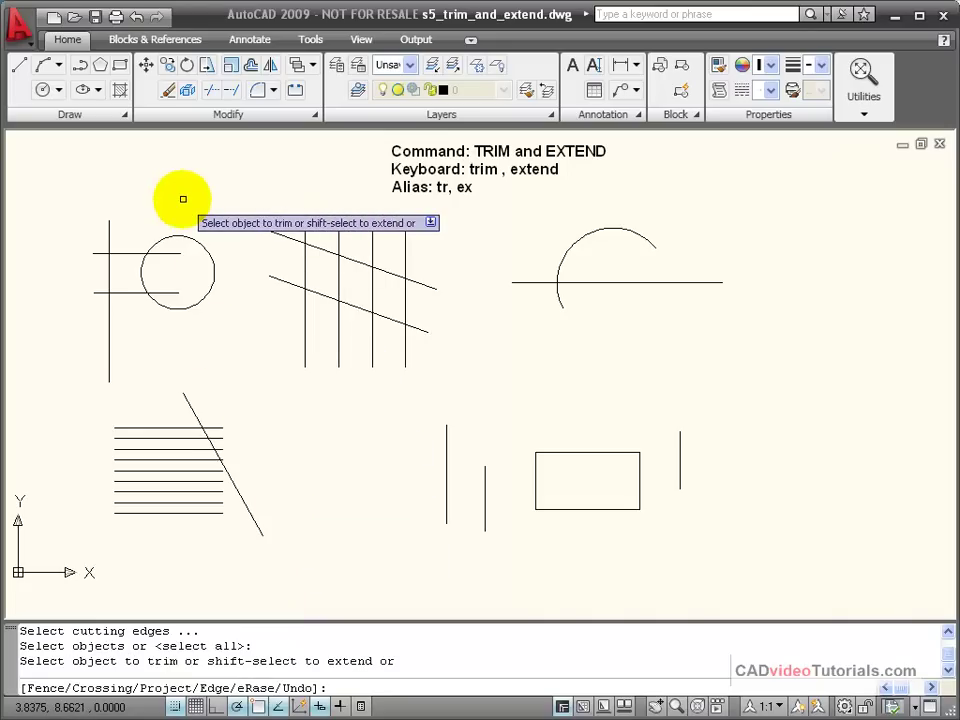
left_click(110, 224)
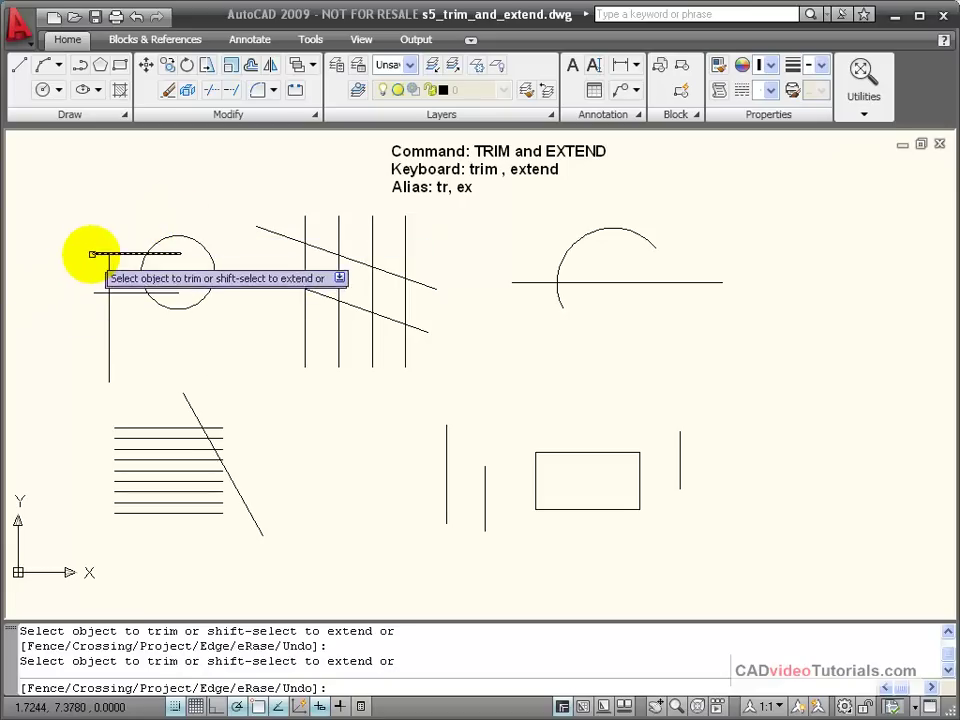
left_click(96, 253)
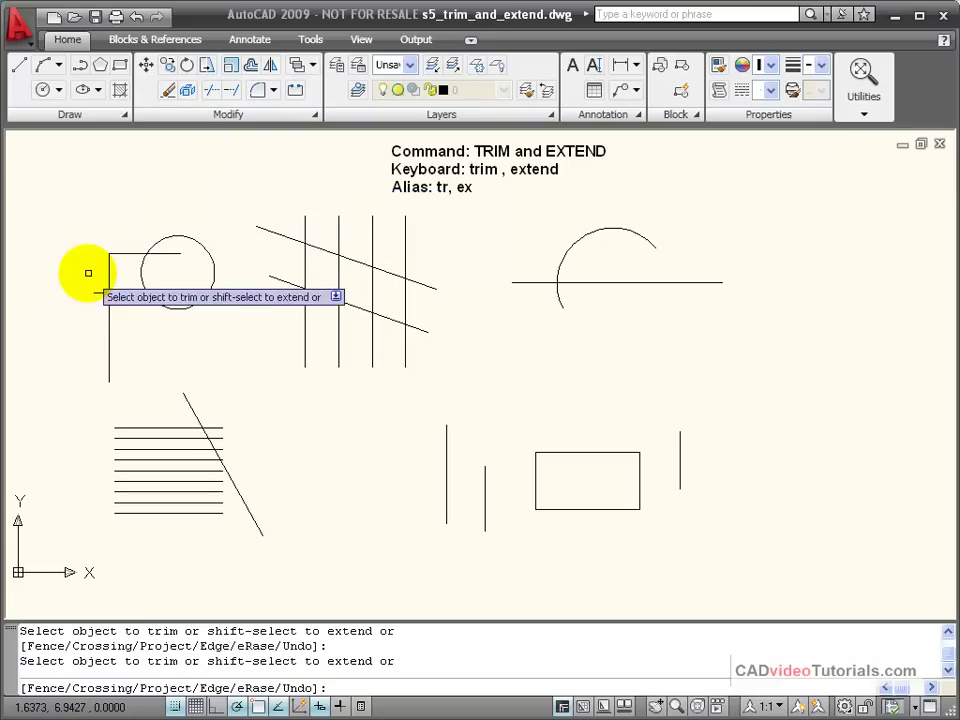
left_click(97, 293)
left_click(109, 316)
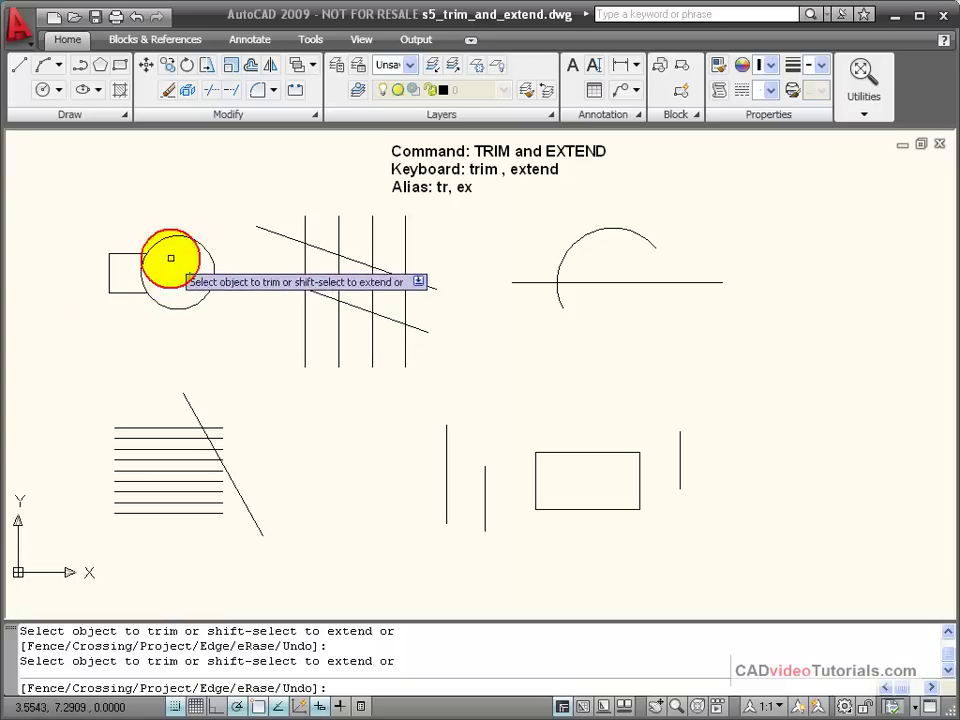
left_click(167, 257)
left_click(143, 270)
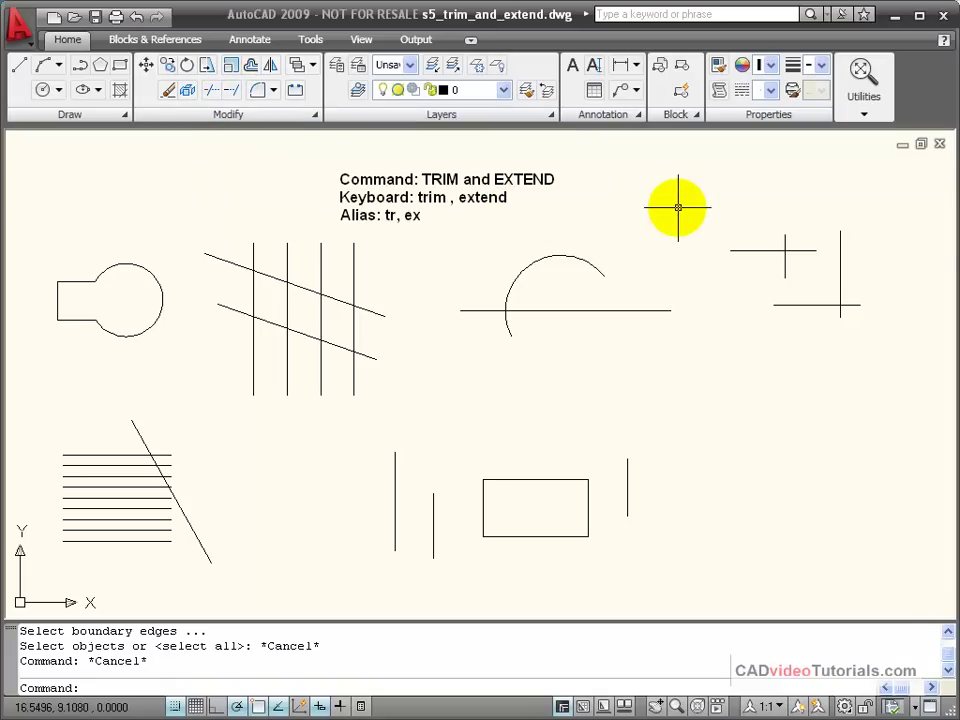
Using EXTEND, lengthen the short vertical to the lower line and the upper line to the right vertical
type("ex")
key("Return")
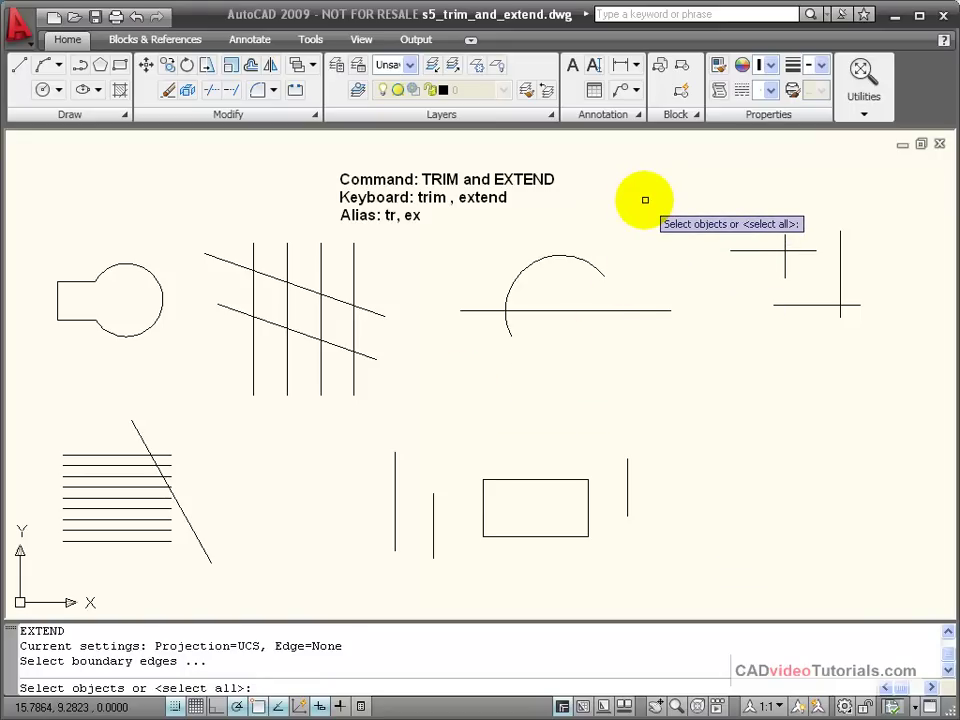
key("Return")
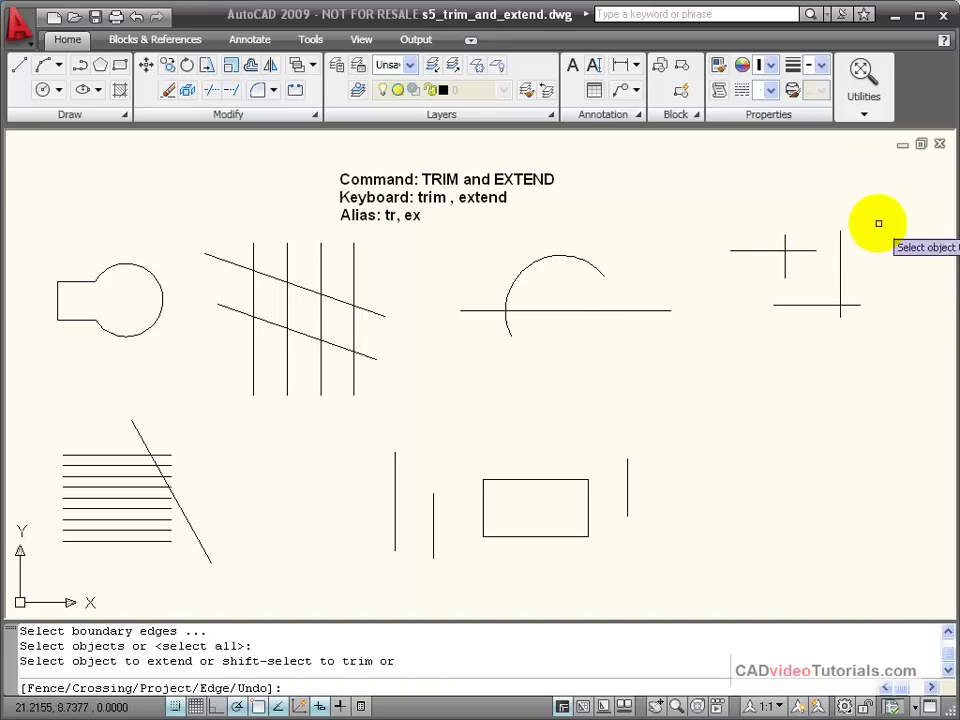
left_click(787, 268)
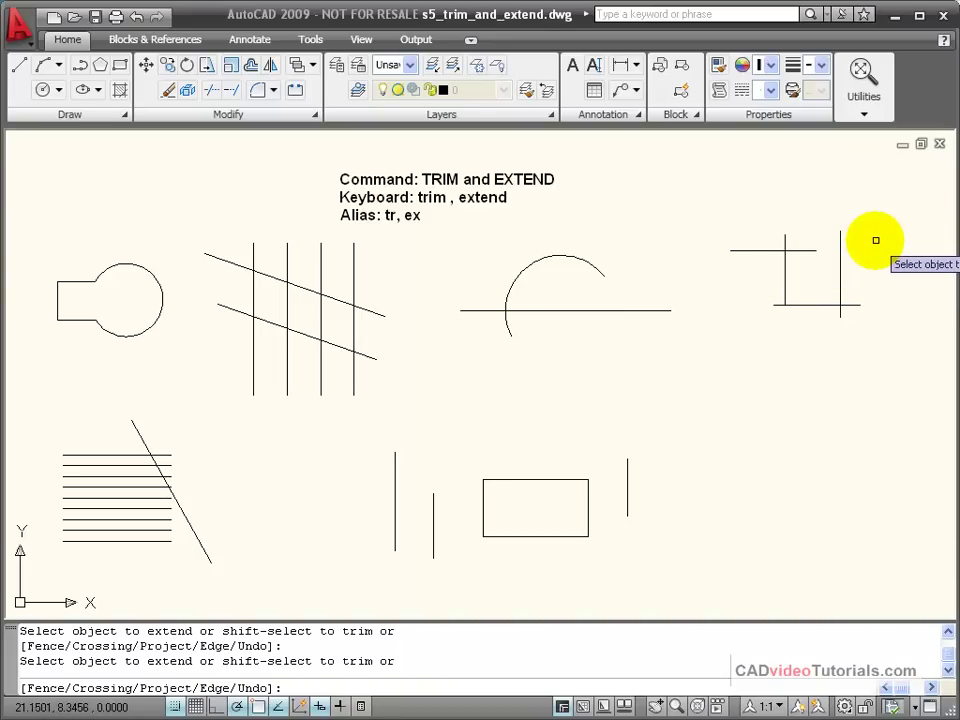
left_click(799, 250)
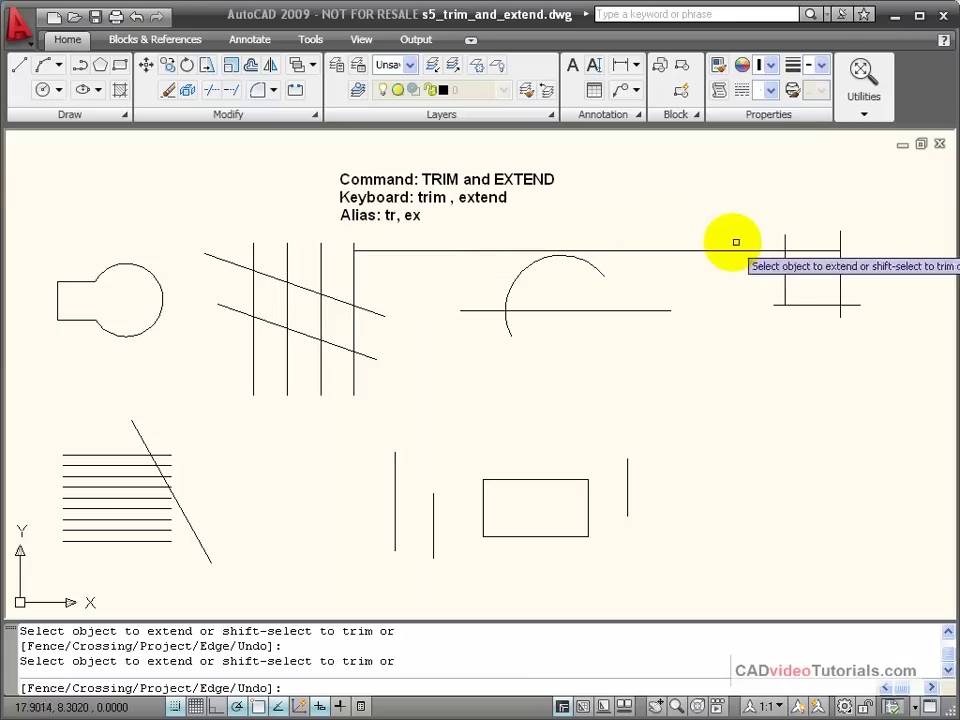
Undo the last extension and re-extend the upper horizontal line to the right vertical
right_click(668, 203)
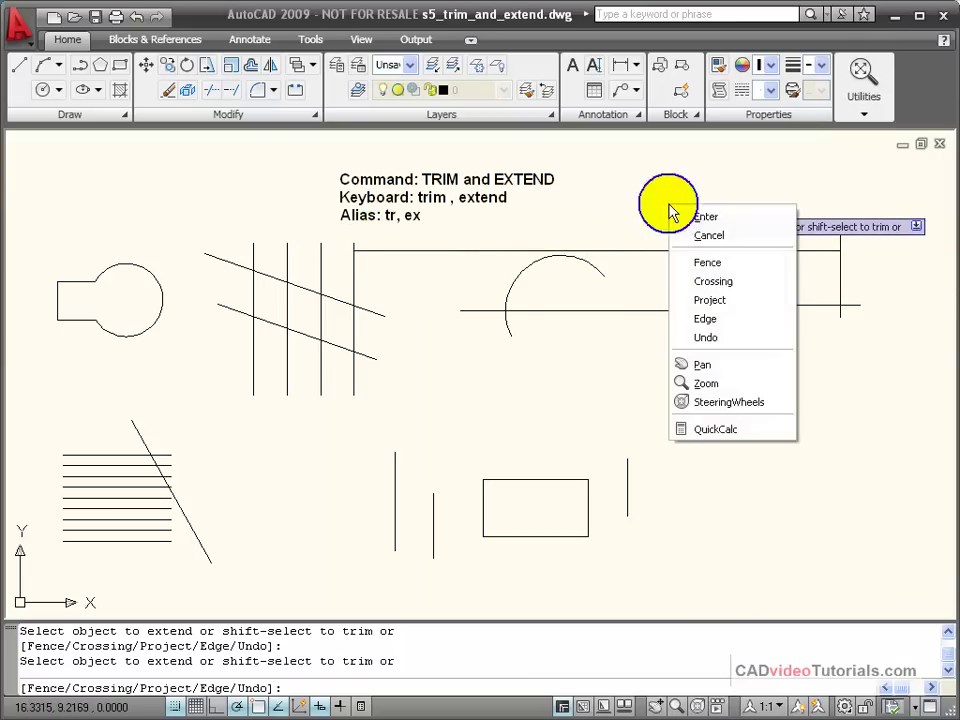
left_click(705, 337)
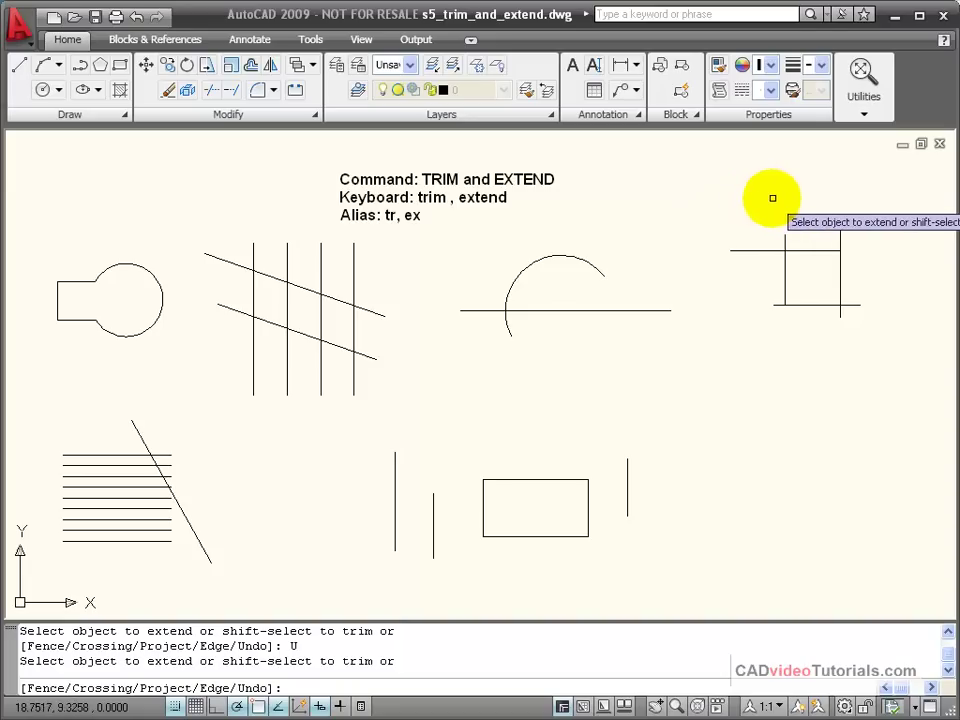
left_click(764, 251)
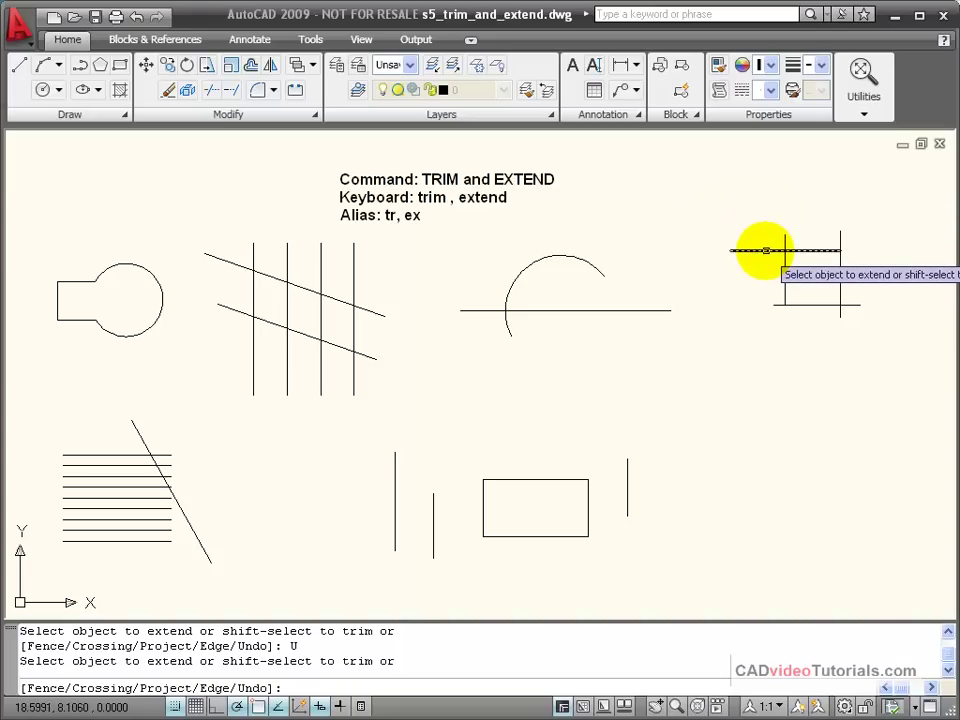
Trim the five protruding stubs above, right of, below and left of the square
left_click(786, 242, "shift")
left_click(838, 241, "shift")
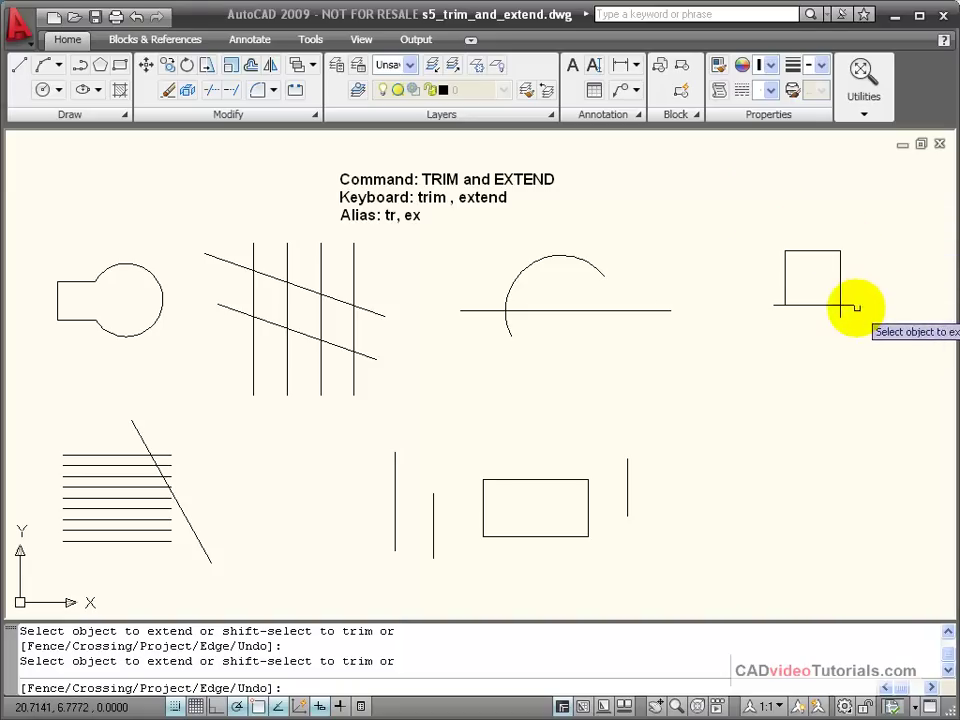
left_click(857, 304, "shift")
left_click(841, 313, "shift")
left_click(776, 304, "shift")
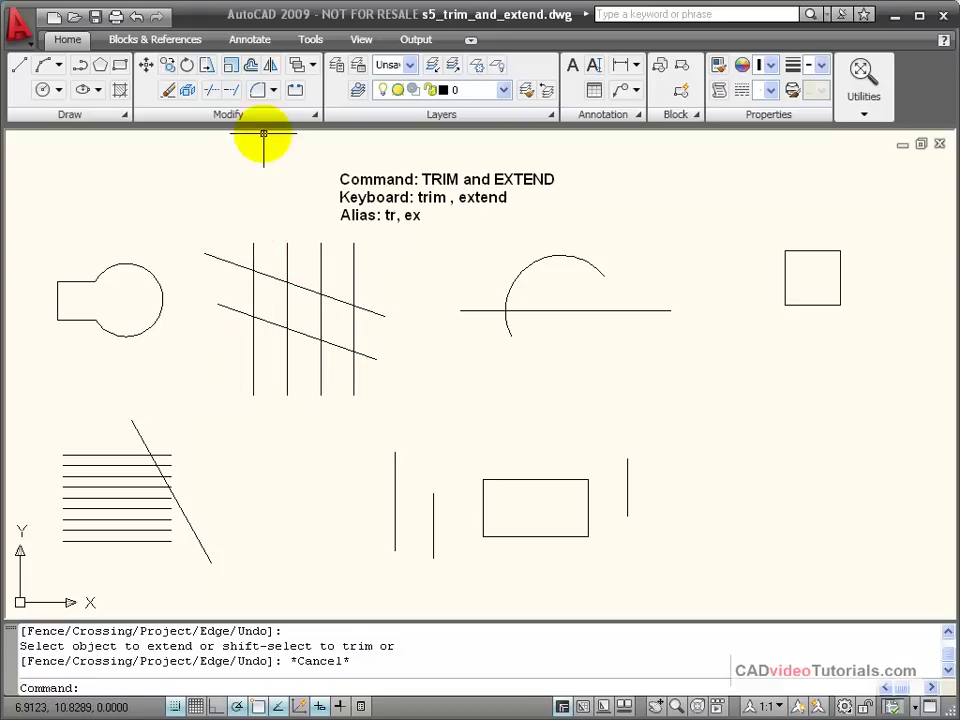
Start TRIM with all objects as edges and trim the leftmost vertical's end above the slanted line
left_click(211, 92)
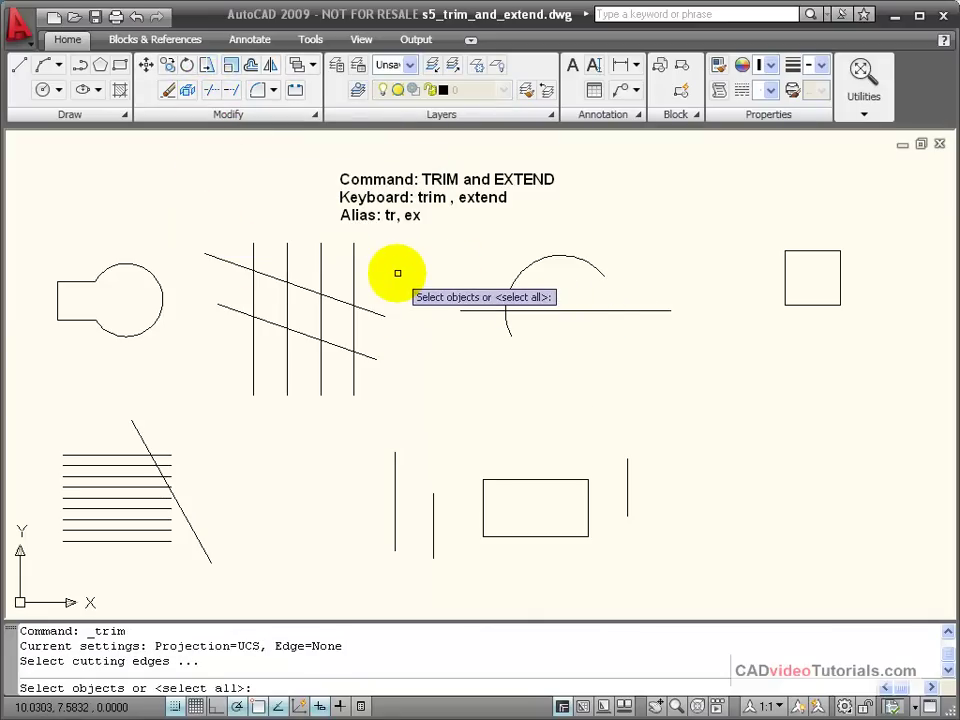
key("Return")
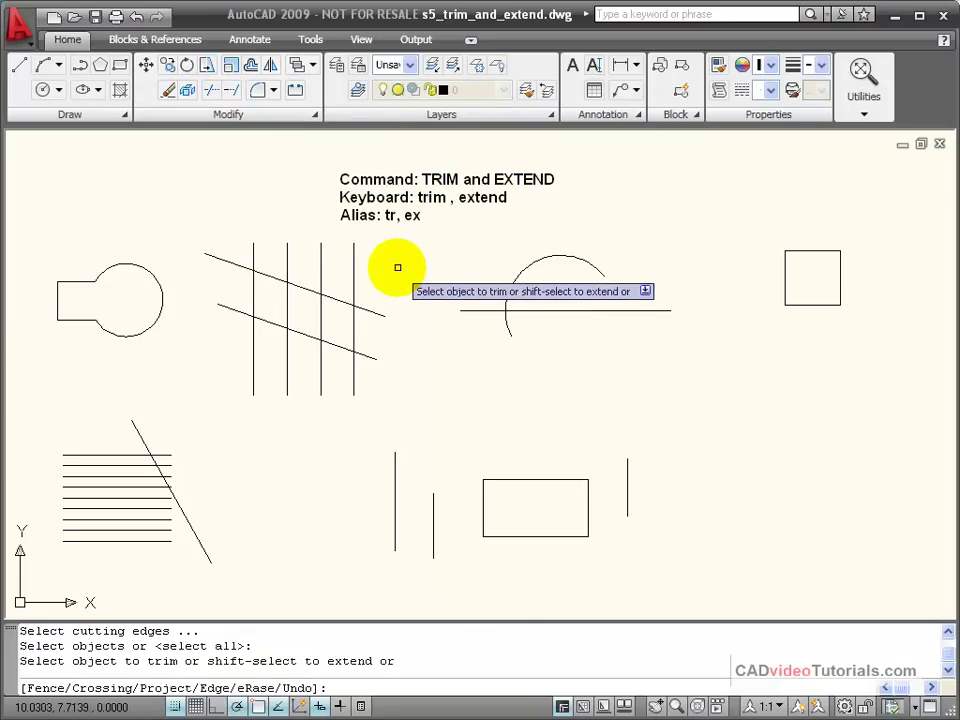
left_click(252, 254)
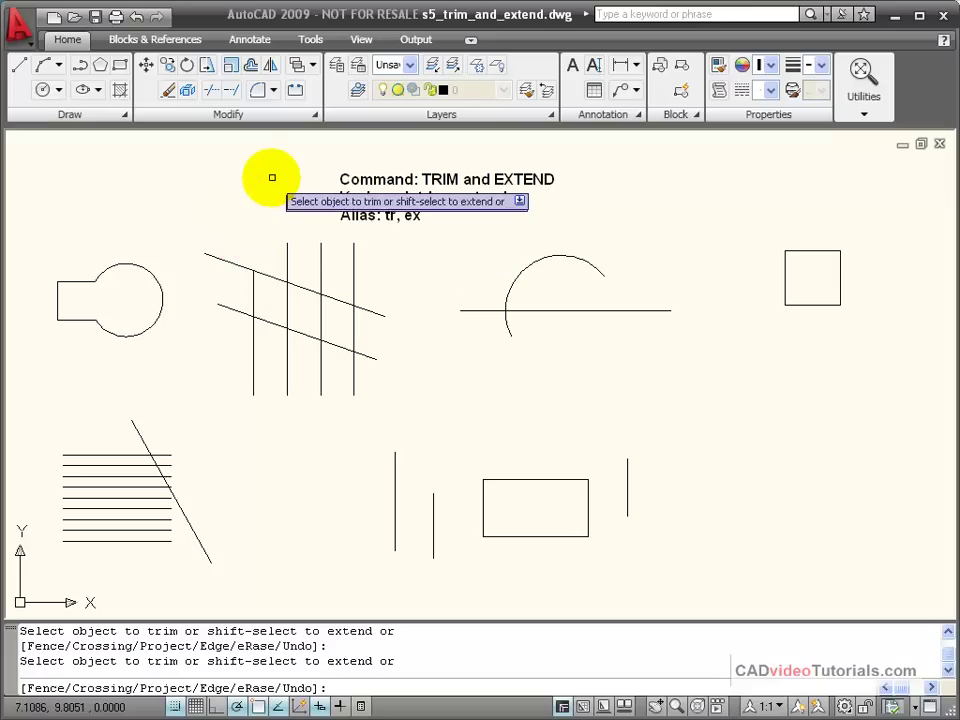
Fence-trim the remaining vertical line ends above the upper slanted line
right_click(221, 223)
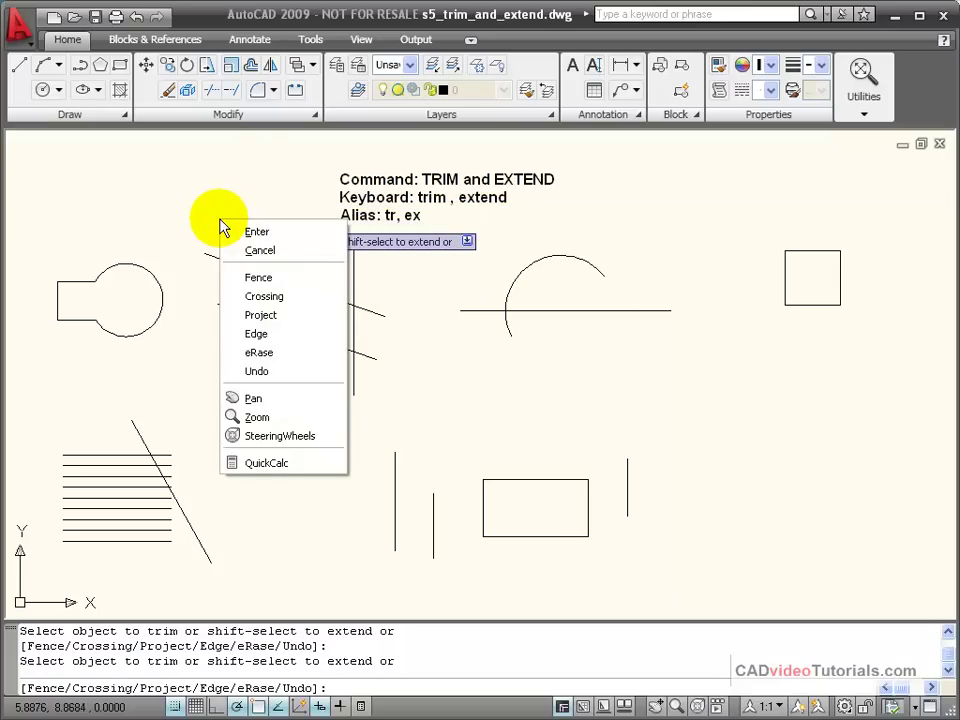
left_click(306, 287)
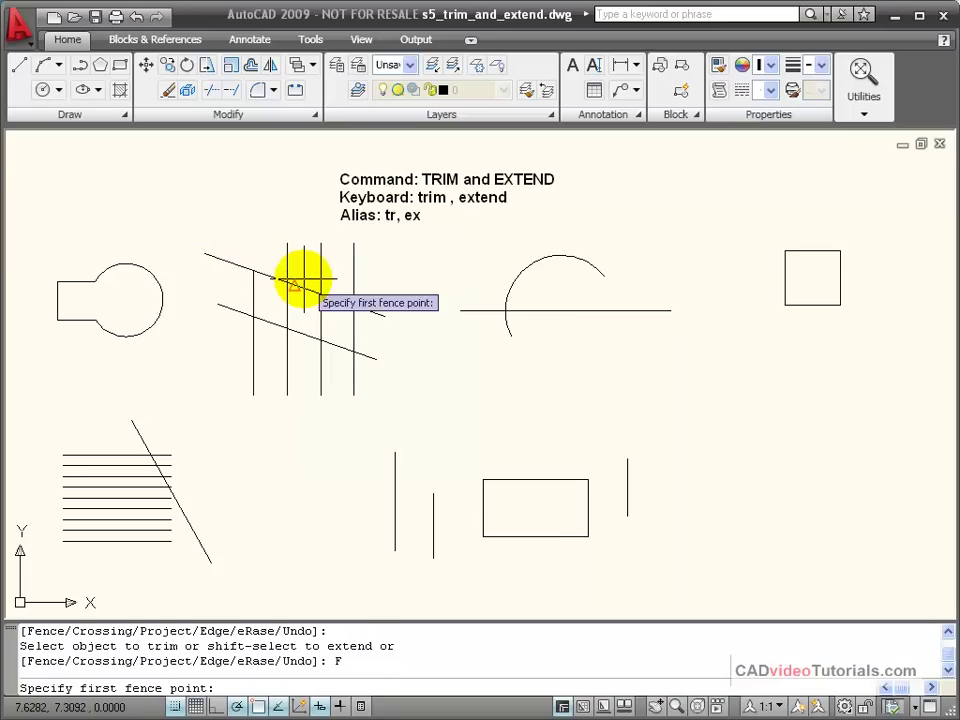
left_click(240, 240)
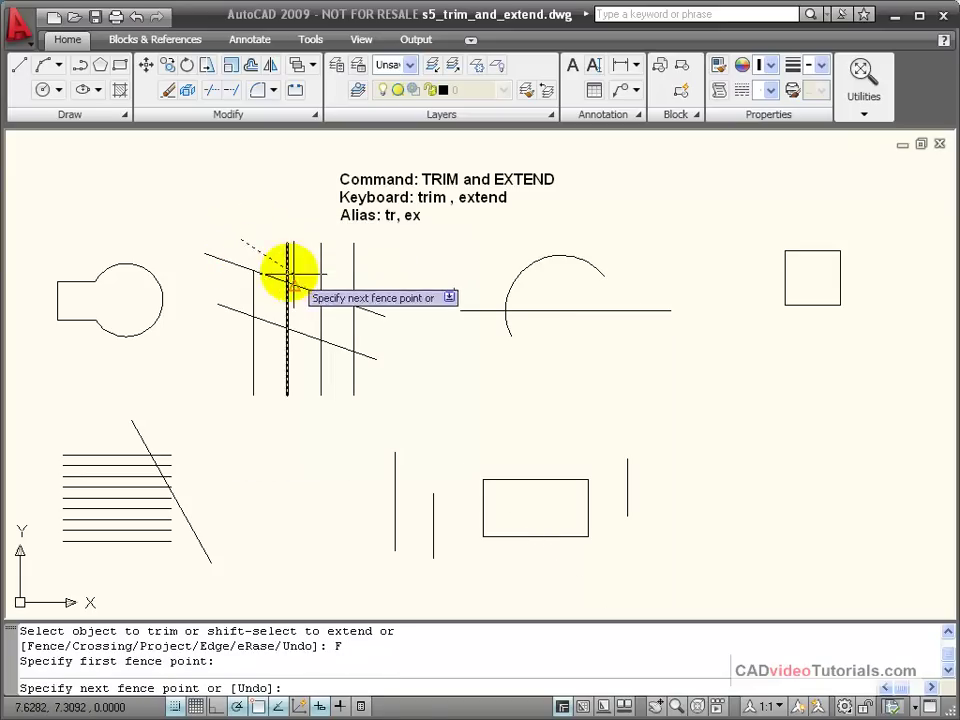
left_click(410, 298)
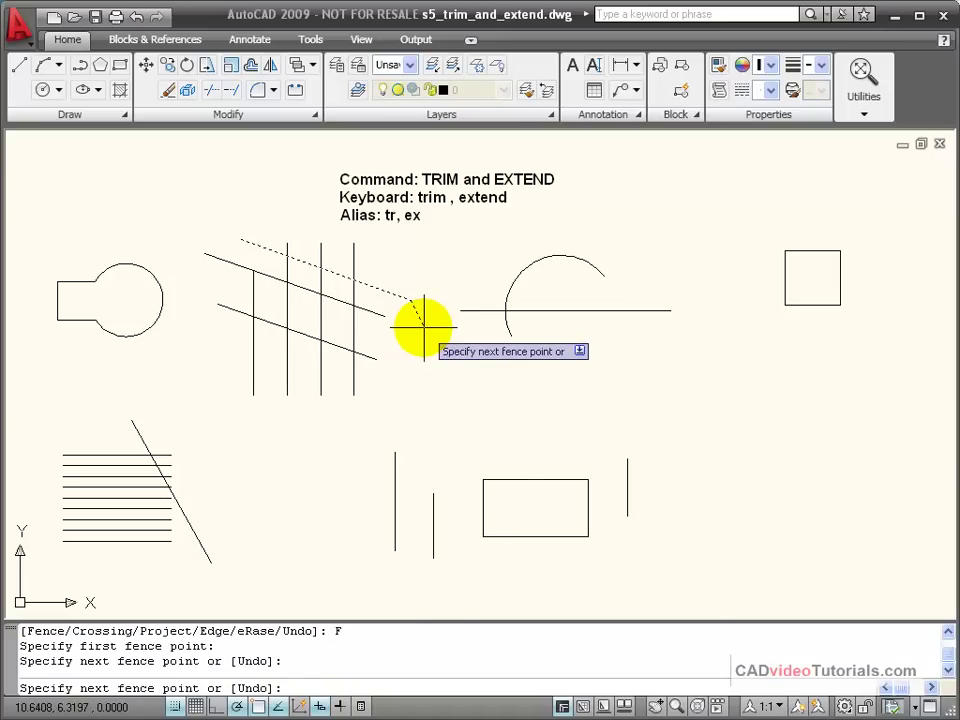
left_click(424, 326)
key("Return")
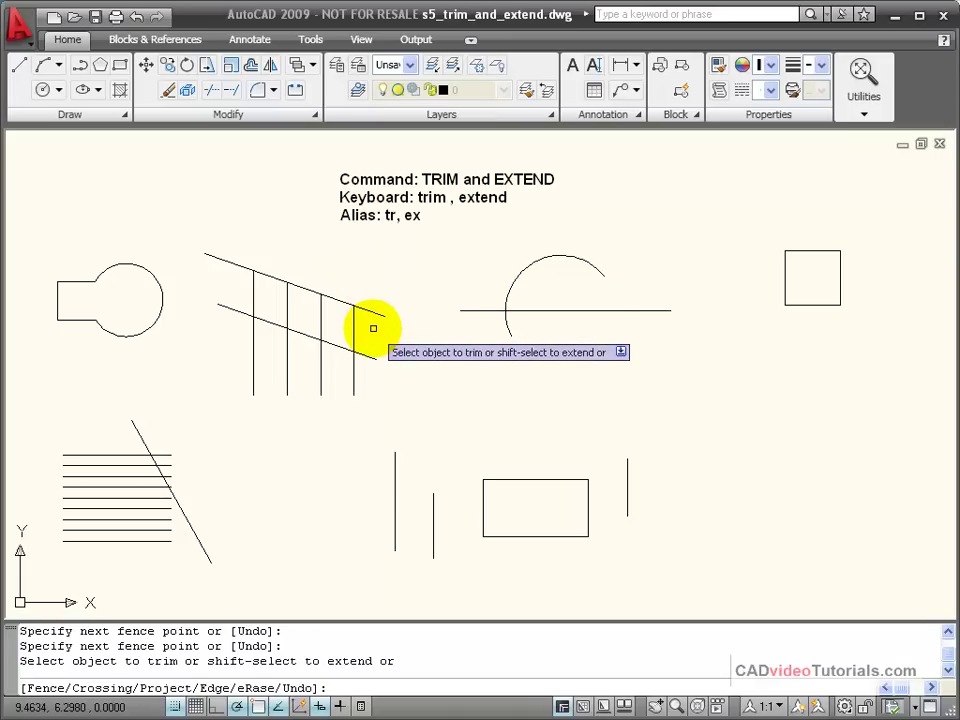
Fence-trim the vertical line ends below the lower slanted line with a three-point fence
right_click(373, 272)
left_click(390, 330)
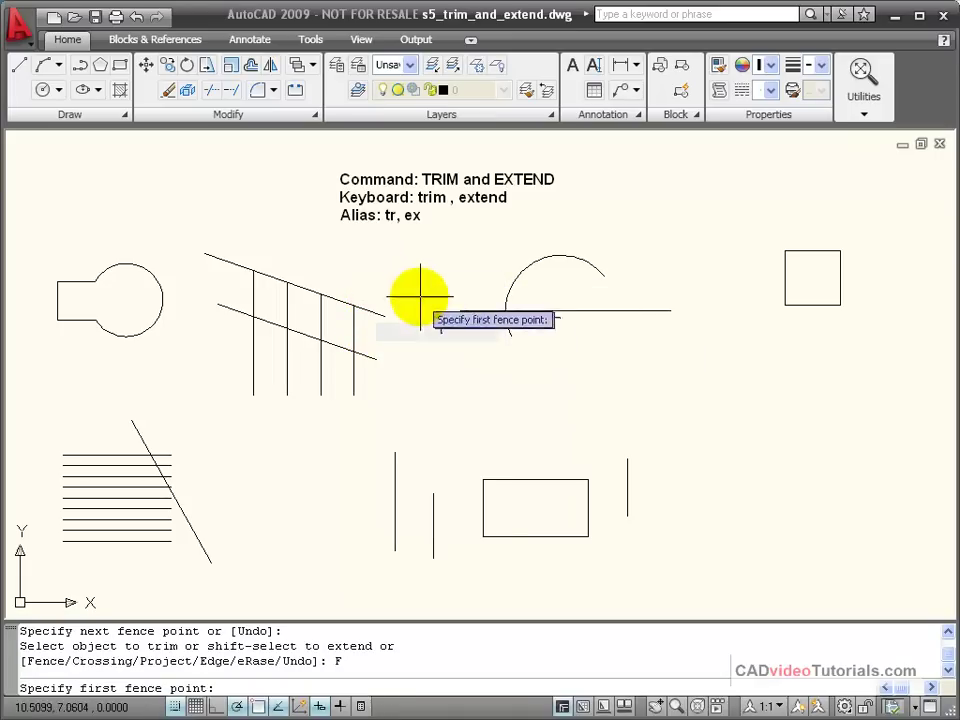
left_click(369, 282)
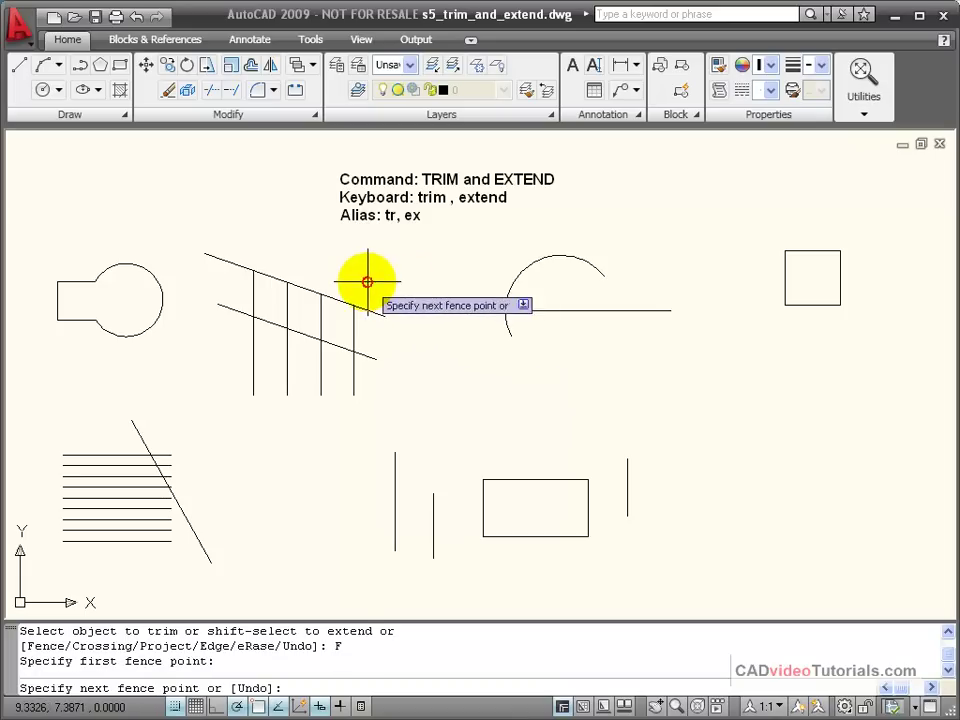
left_click(369, 365)
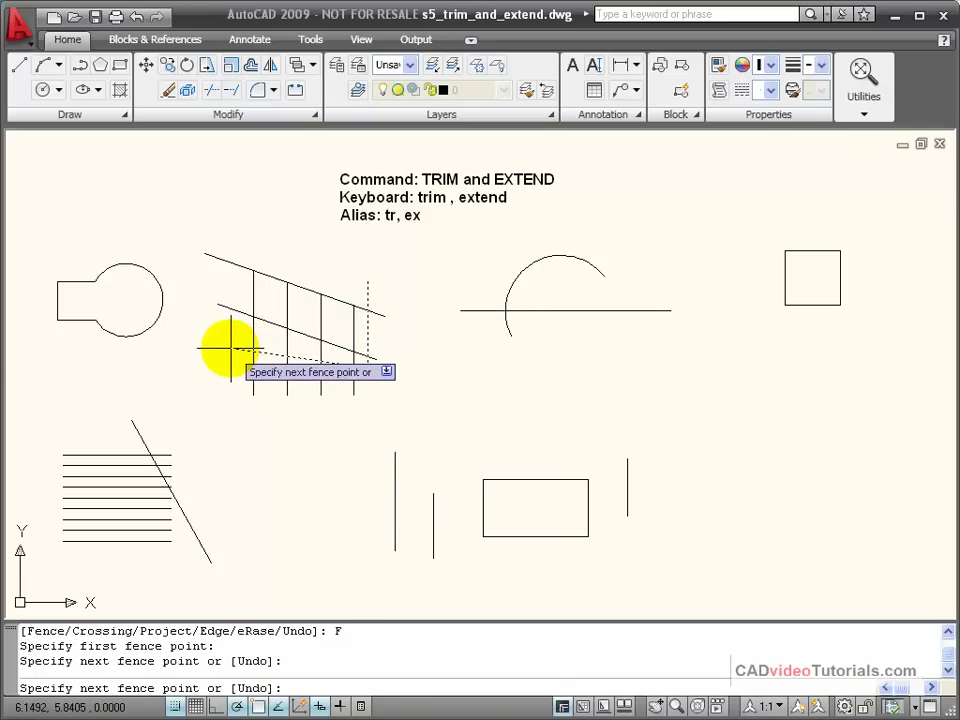
left_click(228, 348)
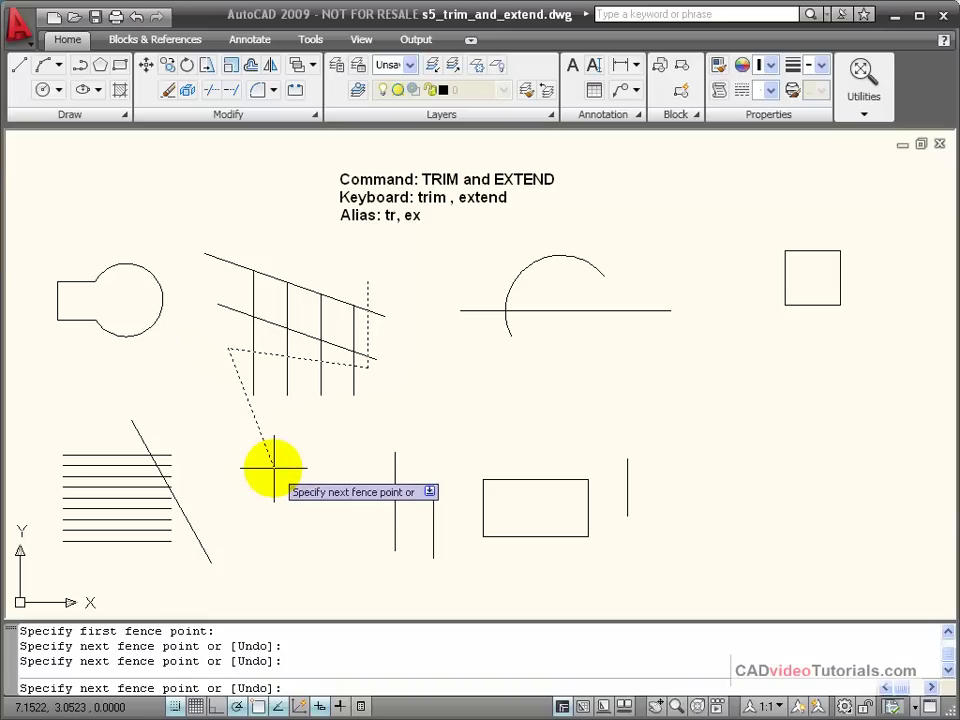
key("Return")
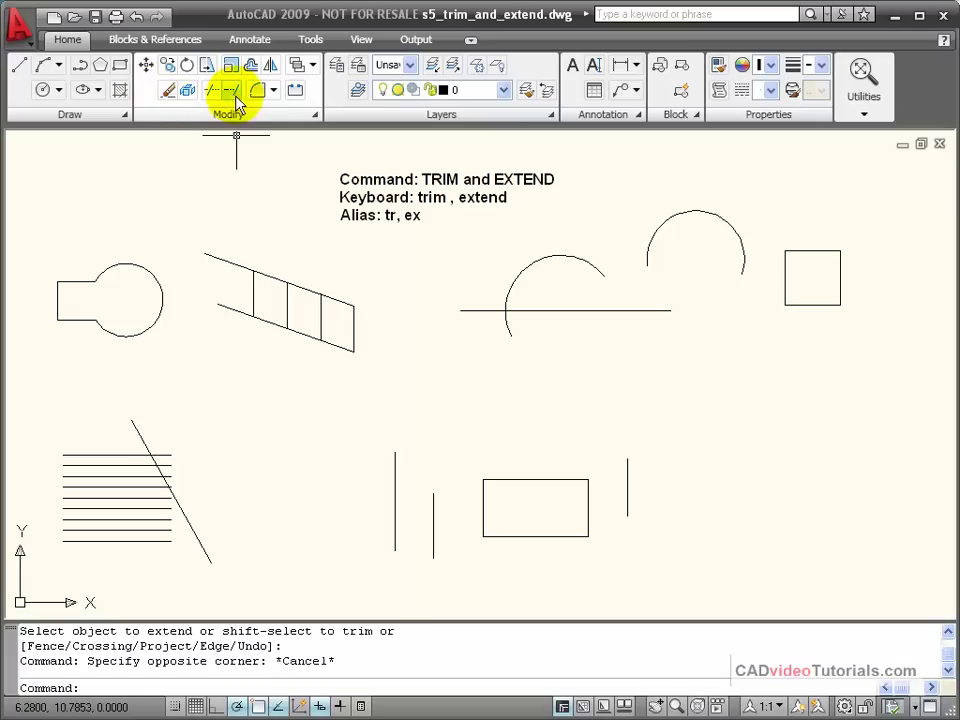
Extend the lower arc down to the horizontal line, using all objects as boundary edges
left_click(231, 92)
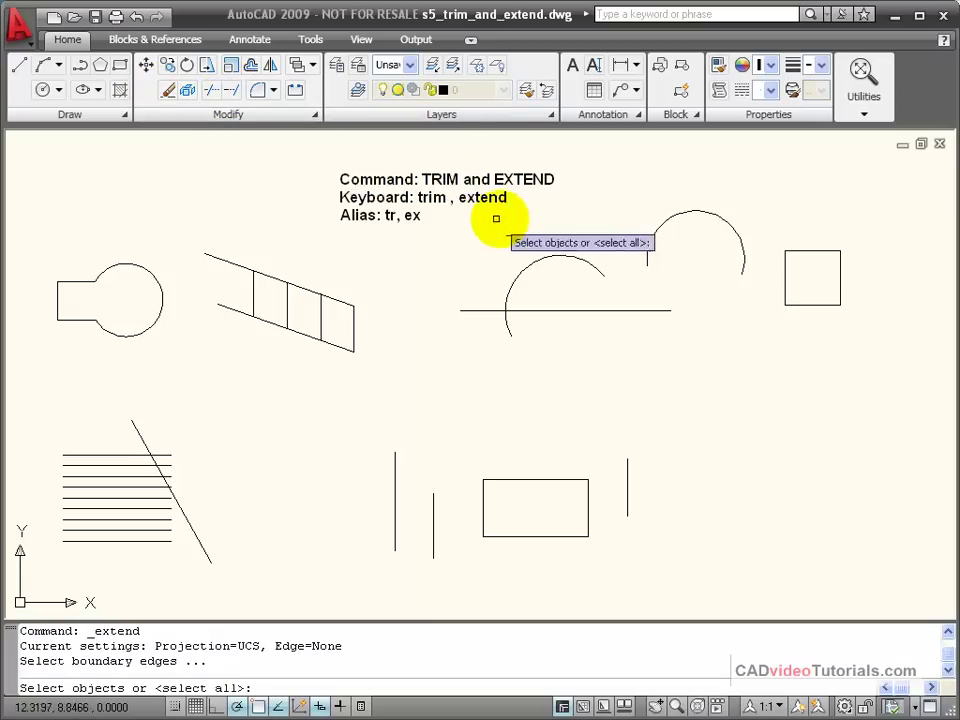
key("Return")
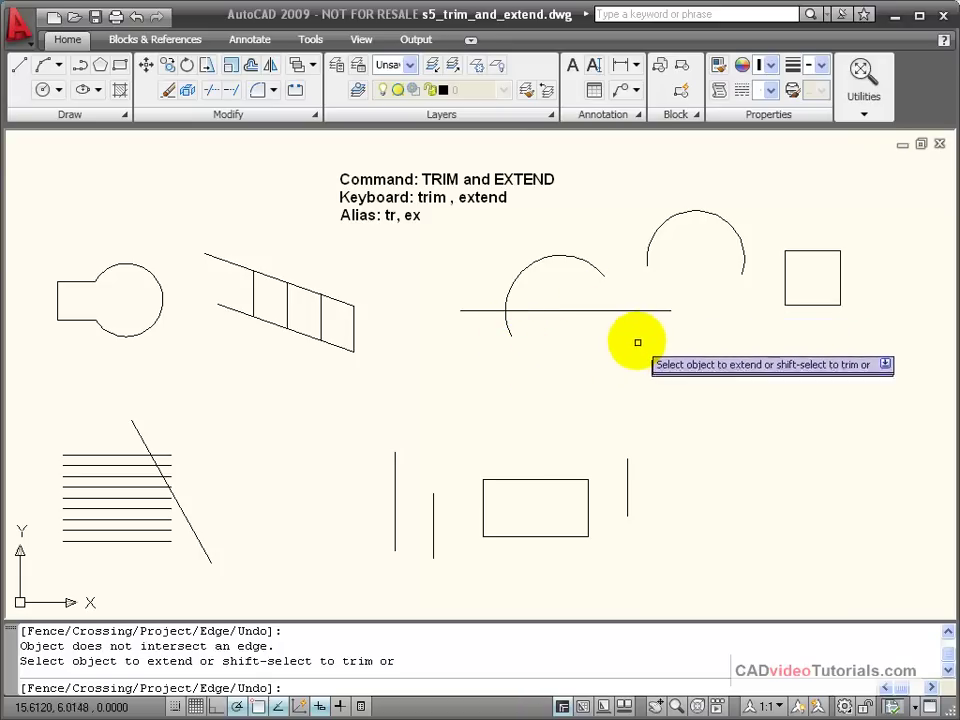
left_click(580, 262)
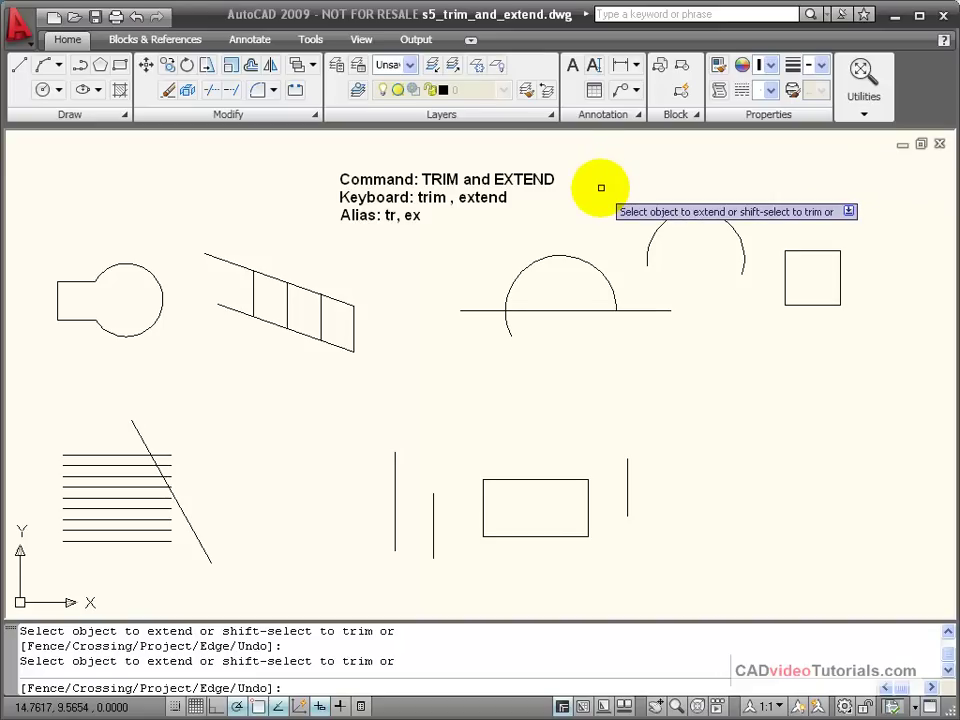
Undo the arc's extension, then extend the arc again to meet the horizontal line
right_click(596, 222)
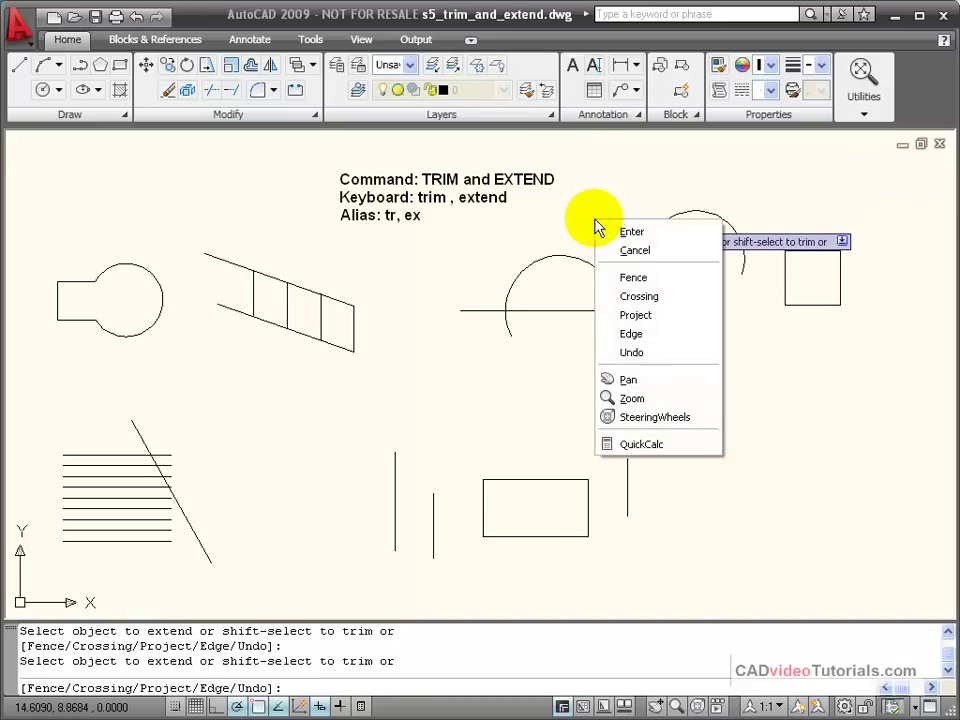
left_click(688, 355)
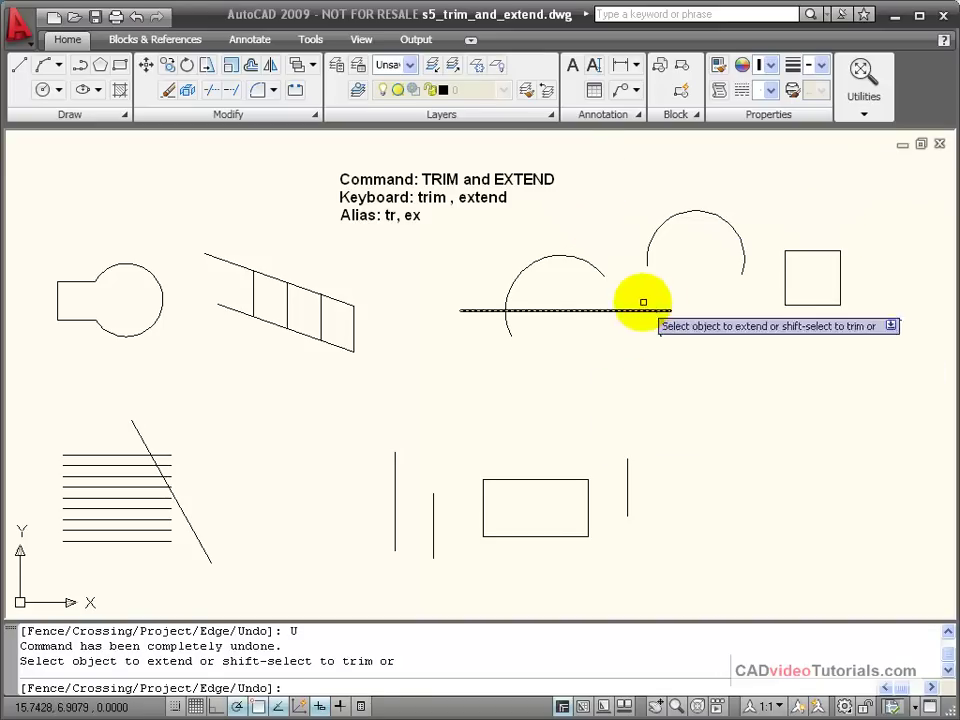
left_click(508, 332)
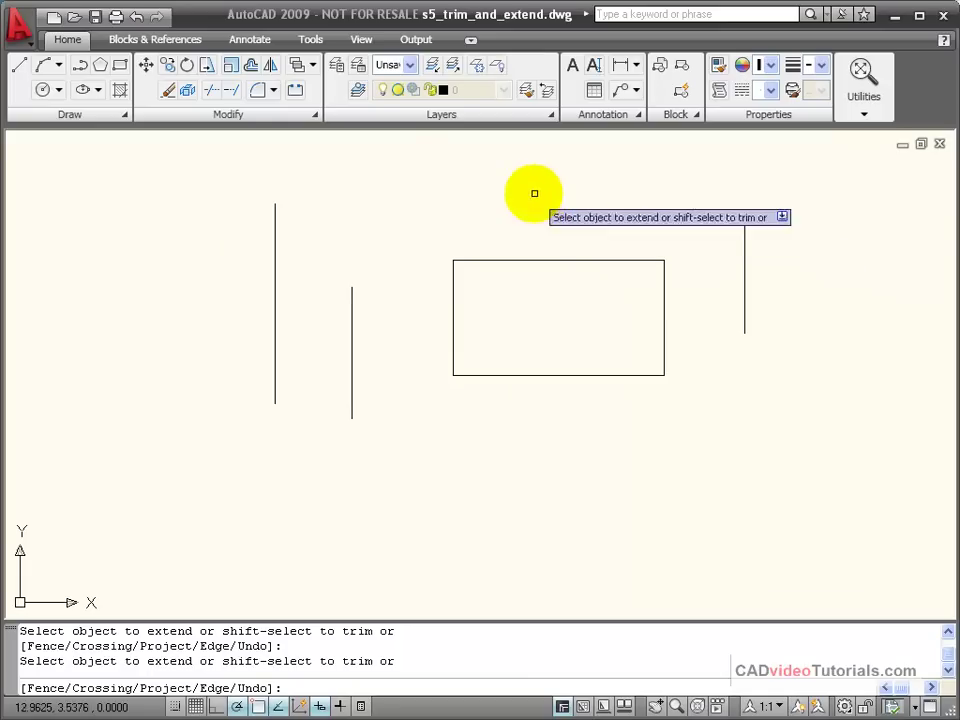
Start TRIM with the rectangle's top and bottom edges as cutting edges
left_click(211, 90)
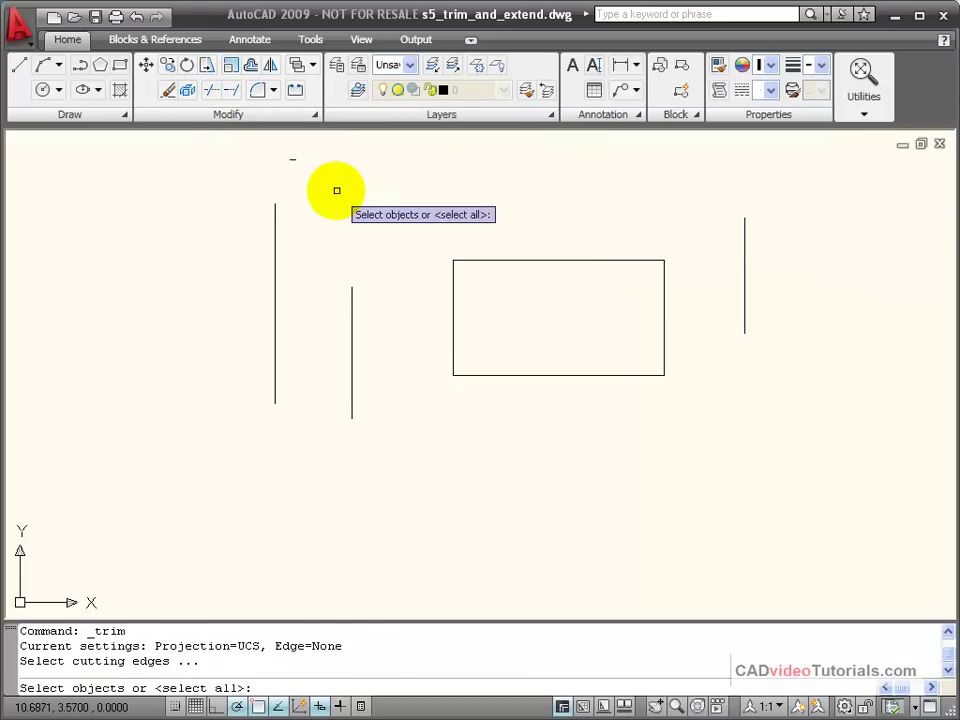
left_click(523, 261)
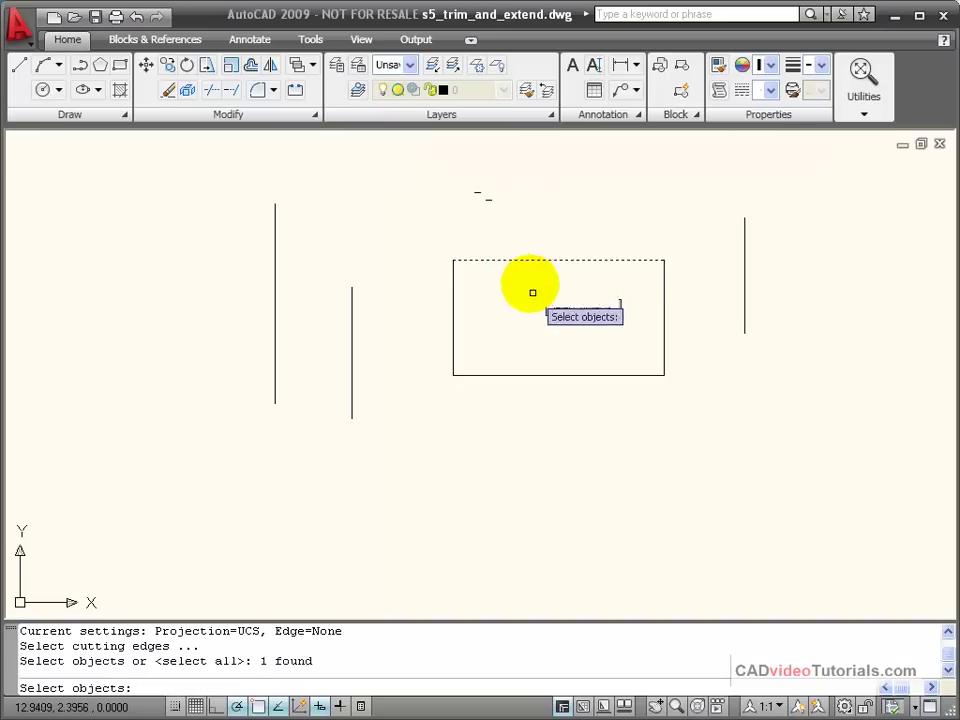
left_click(548, 375)
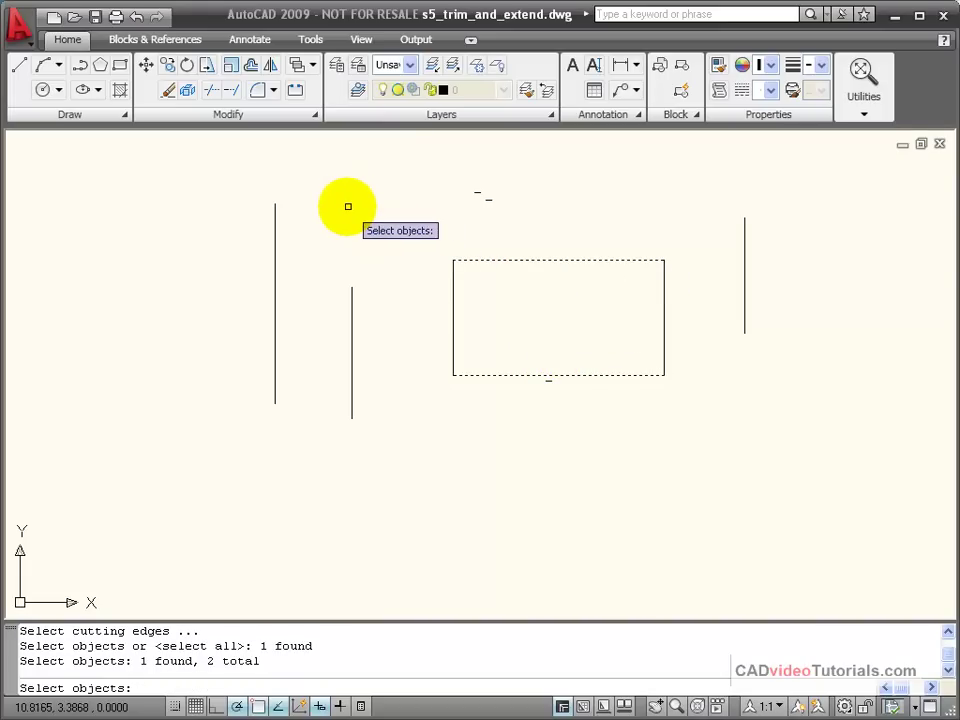
key("Return")
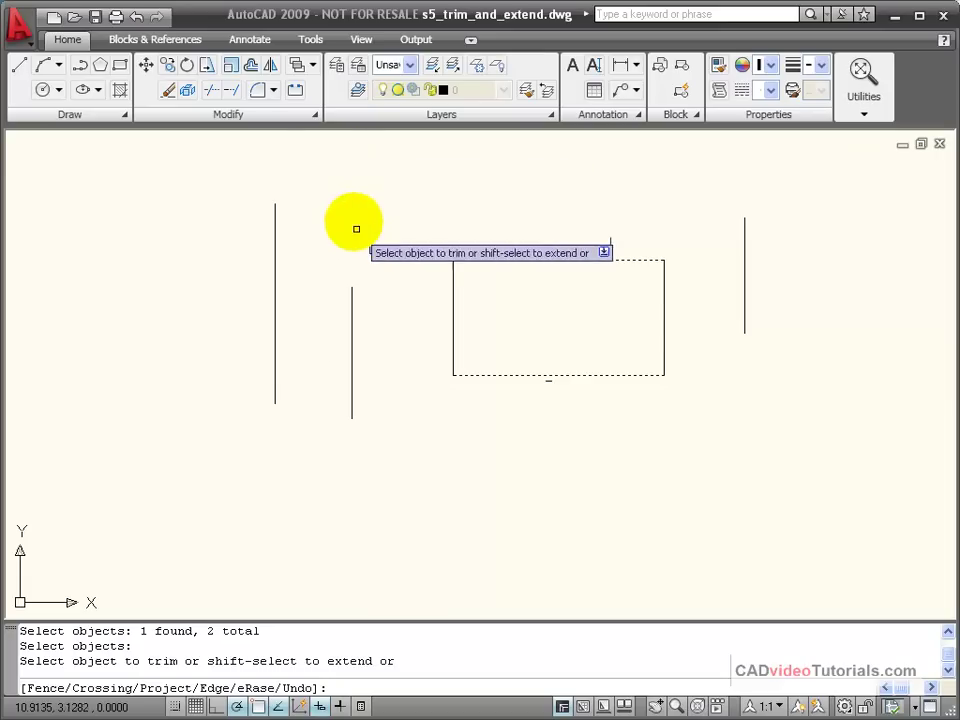
Set the trim's Edge mode to Extend so implied edges are used
right_click(706, 348)
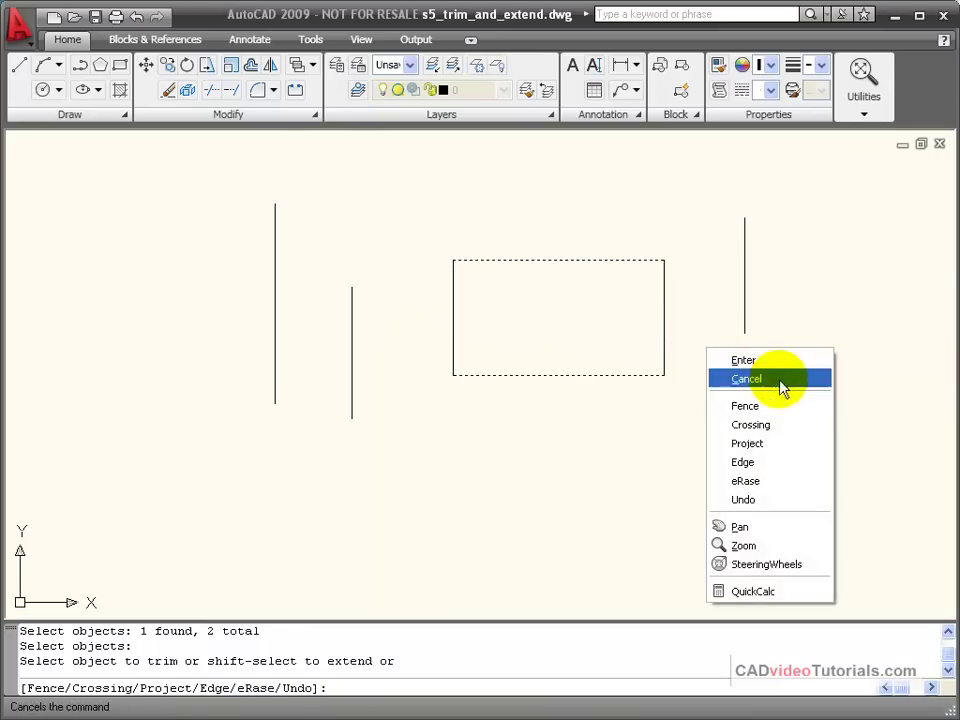
left_click(778, 462)
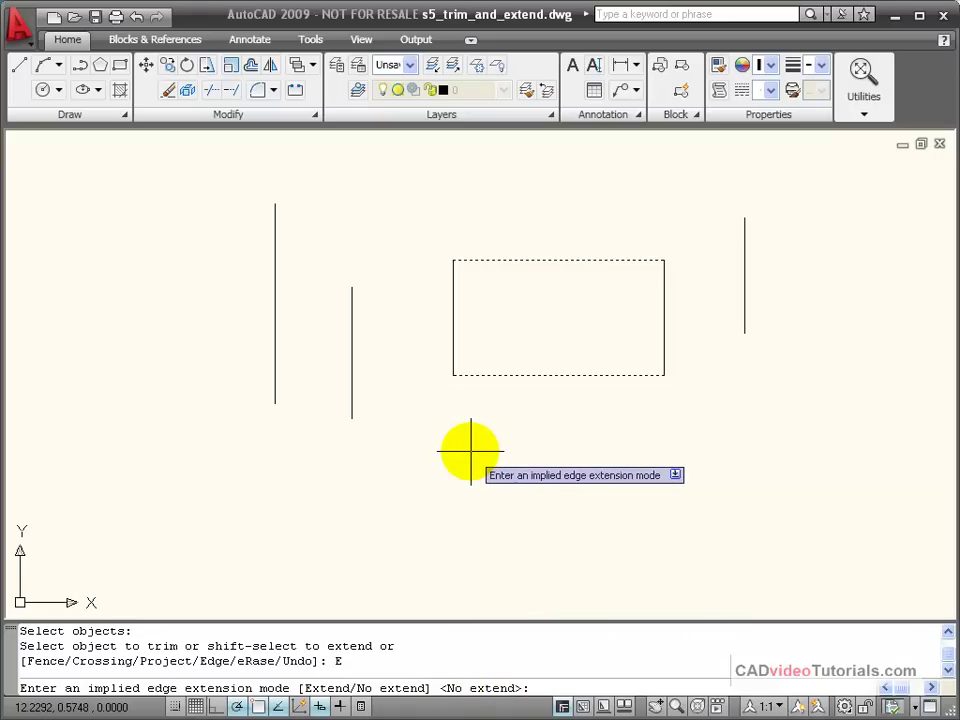
type("e")
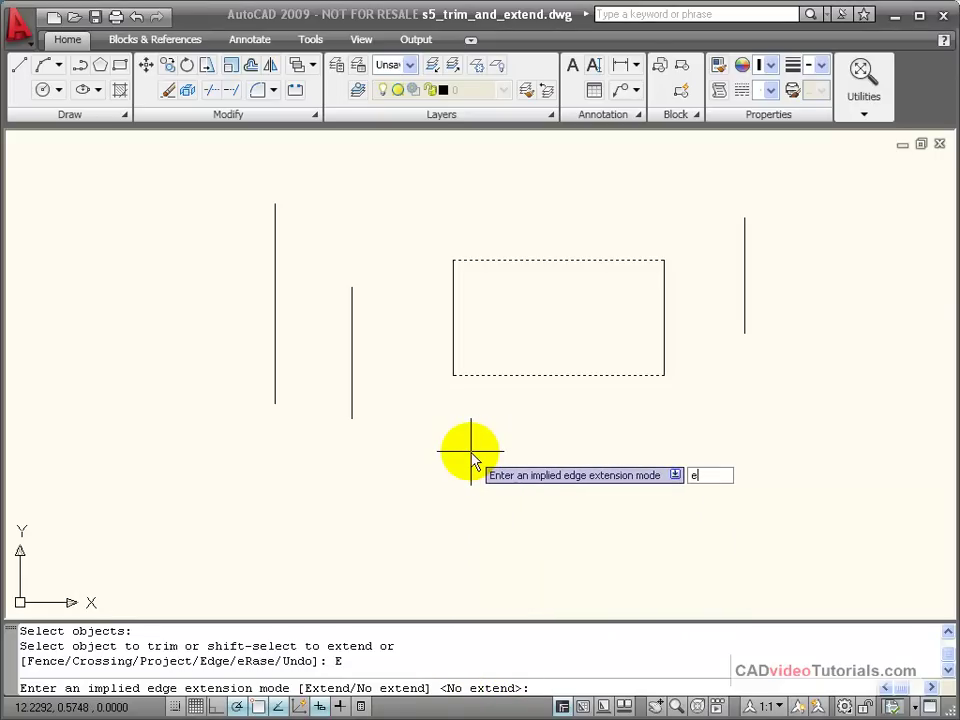
key("Return")
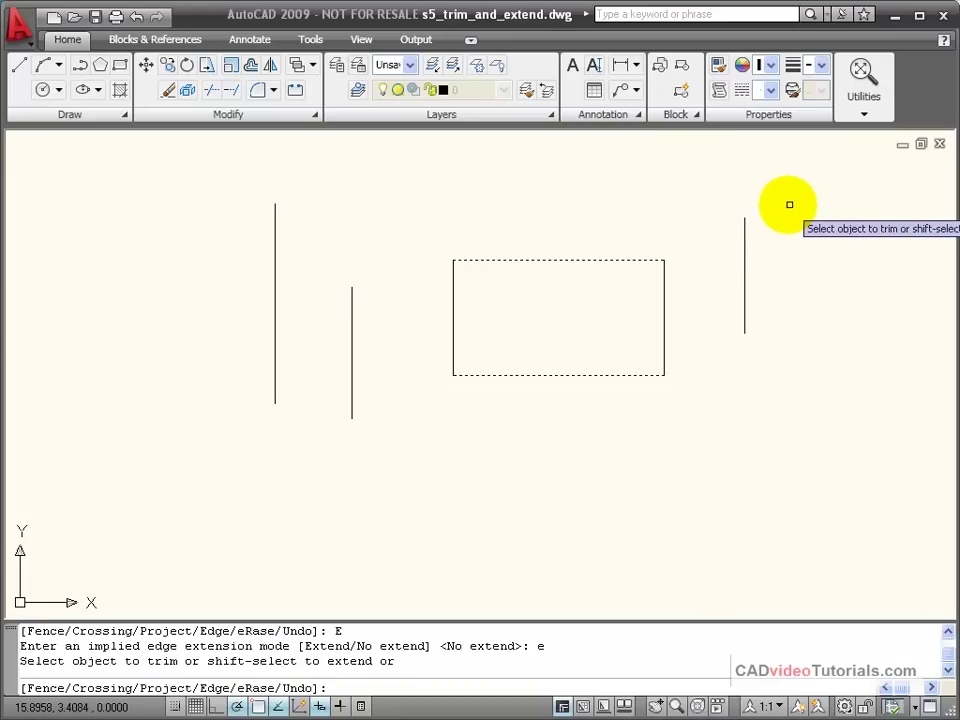
Trim the vertical lines' tops and lower ends to the rectangle's edge levels, extending the short right line
left_click(744, 231)
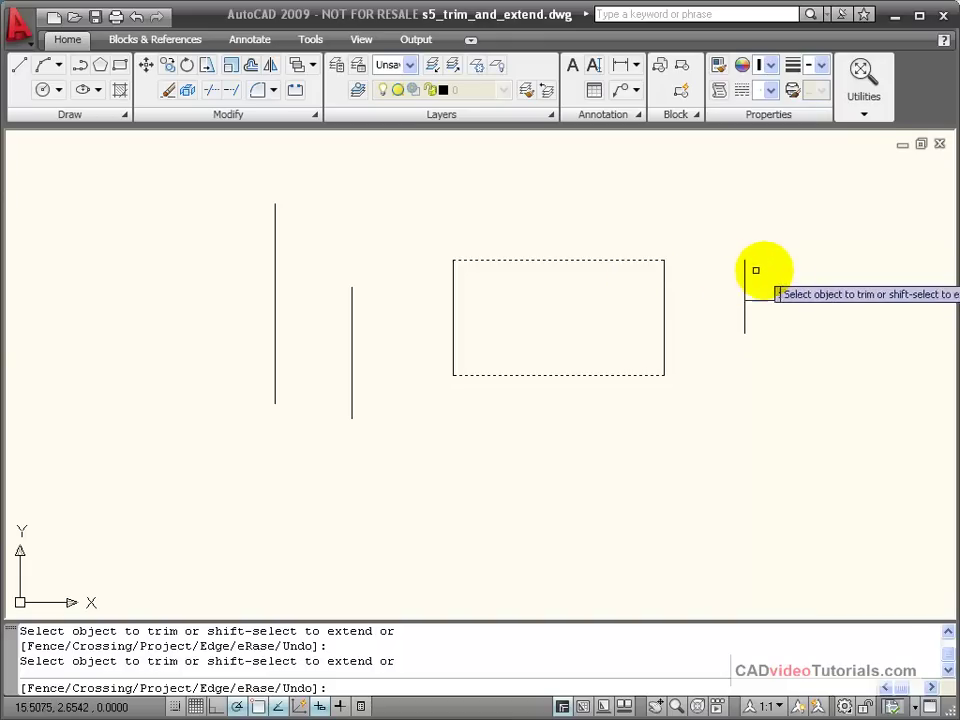
left_click(275, 231)
left_click(351, 404)
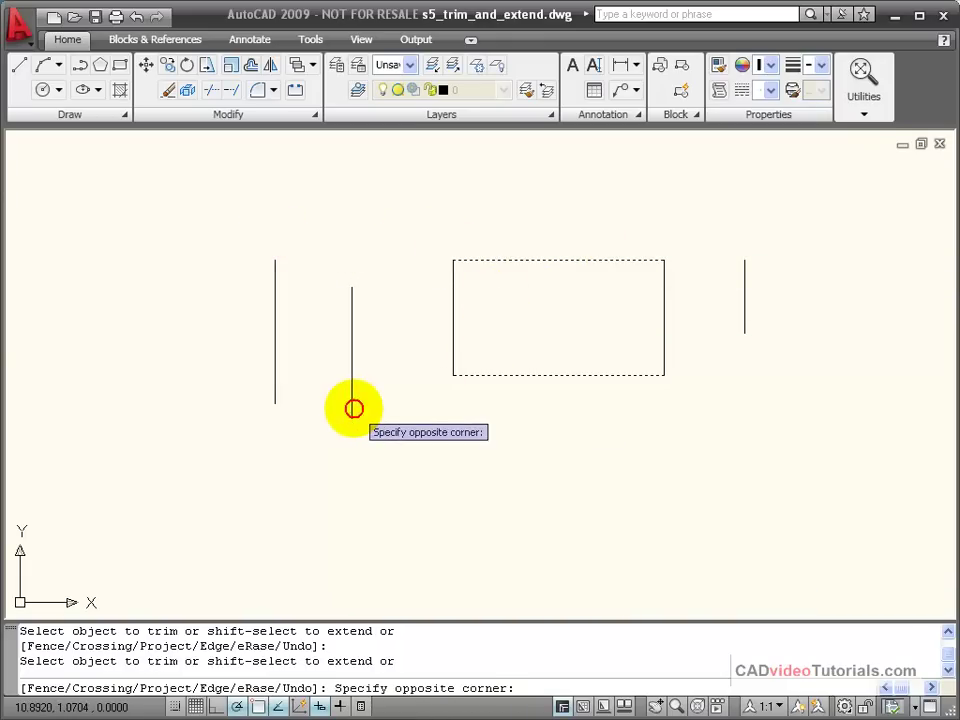
left_click(337, 399)
left_click(275, 382)
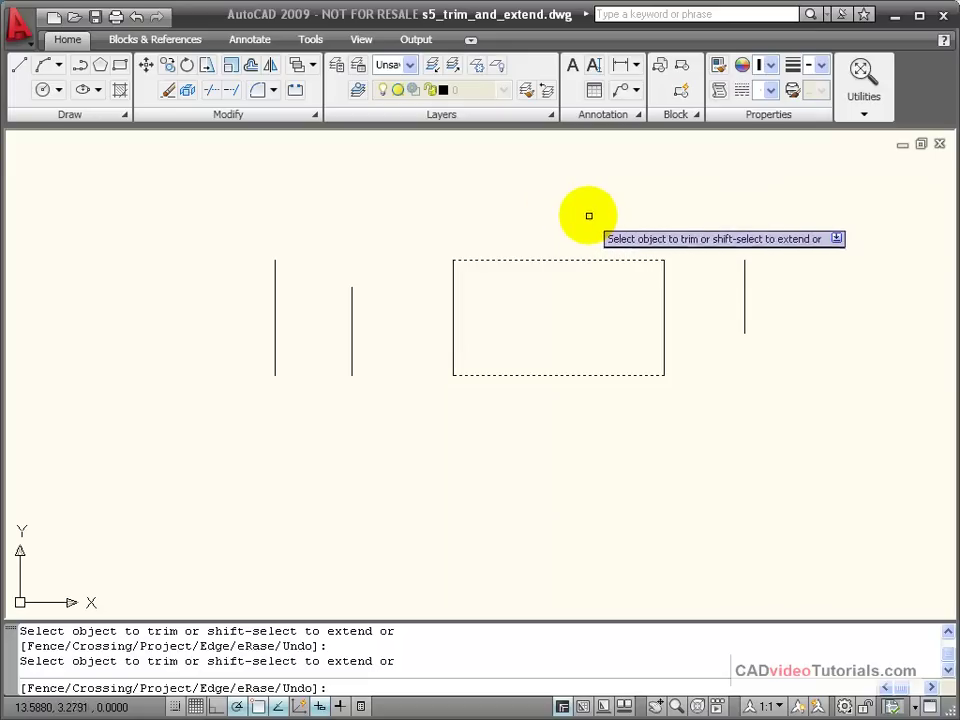
left_click(744, 321, "shift")
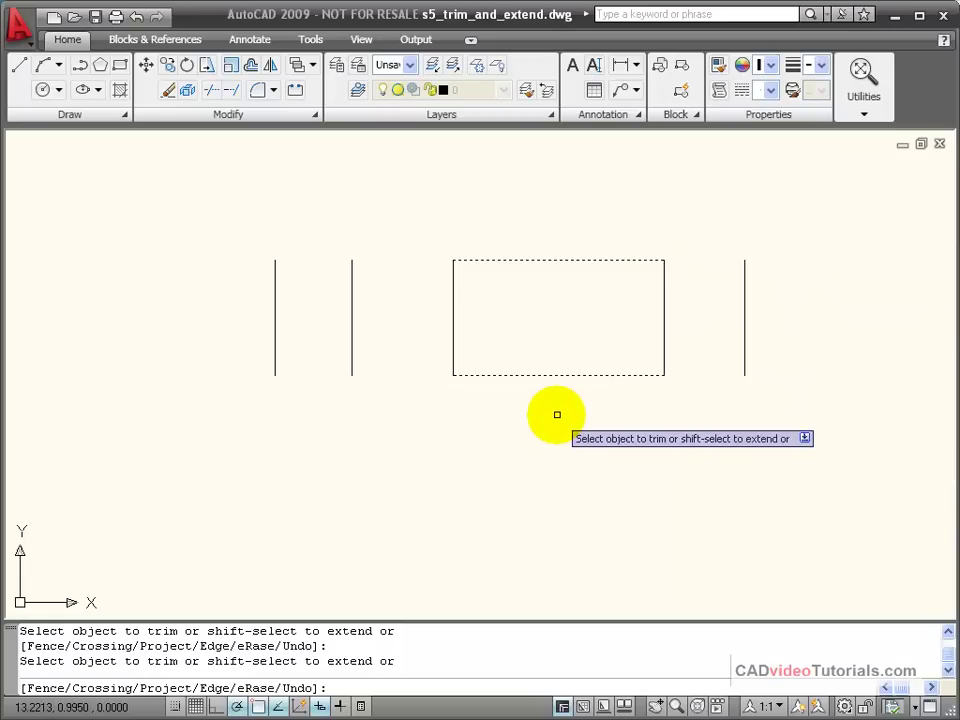
key("Return")
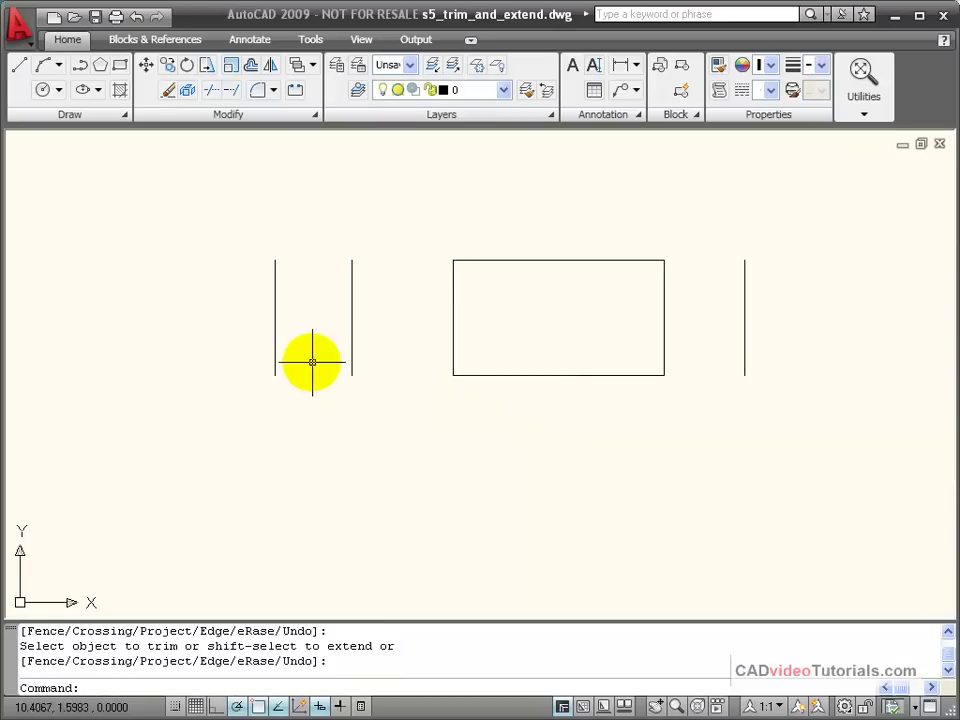
Run TRIM with all objects as edges, set Edge mode to No extend, and exit
left_click(211, 90)
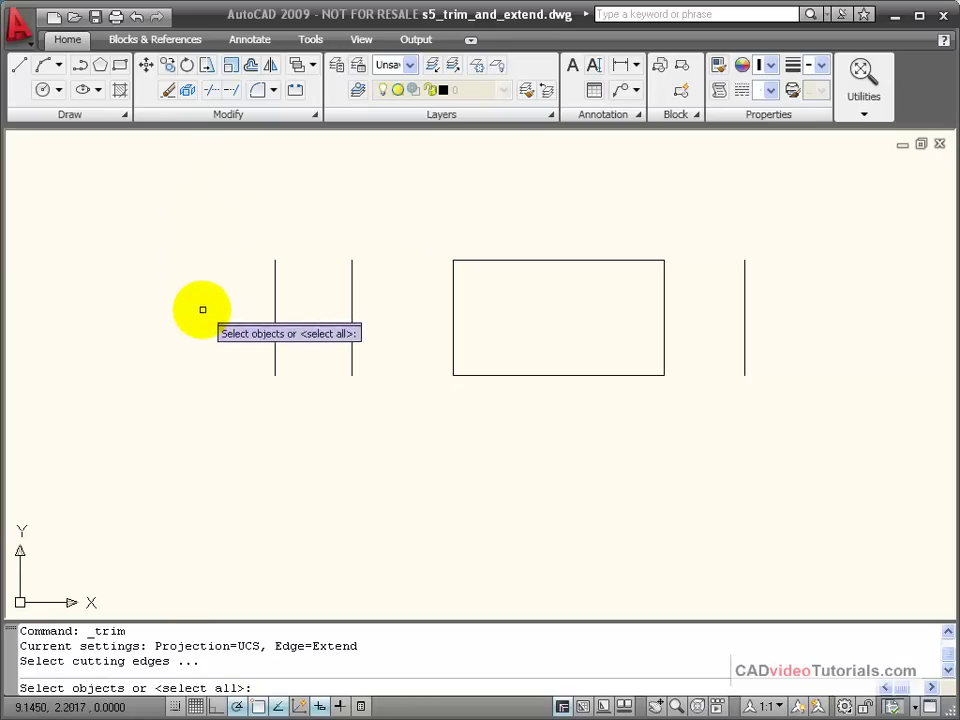
key("Return")
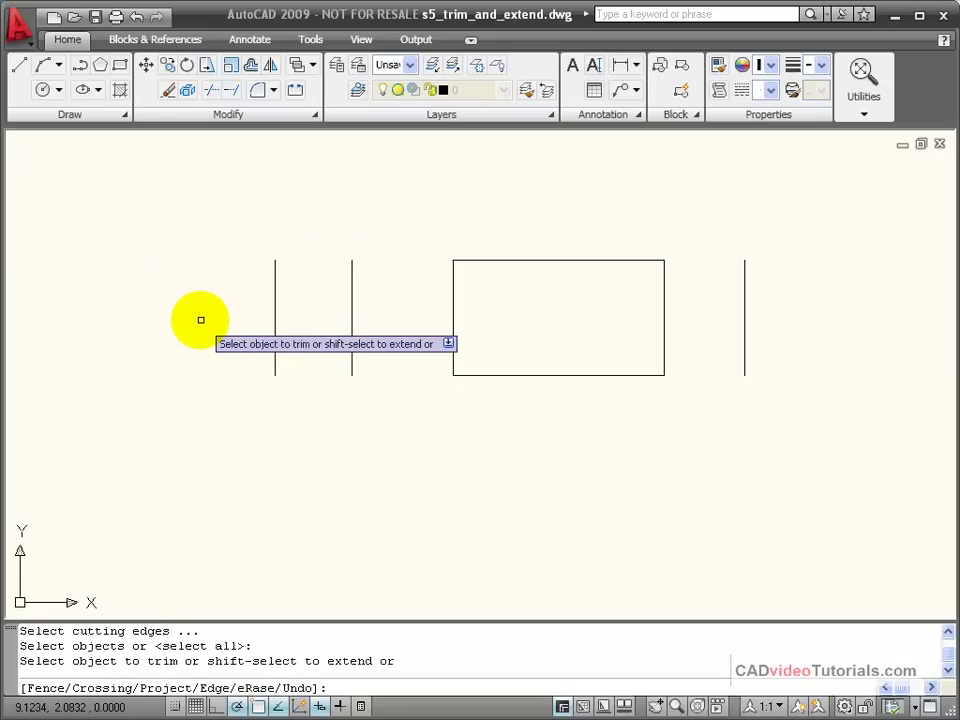
right_click(242, 305)
left_click(279, 418)
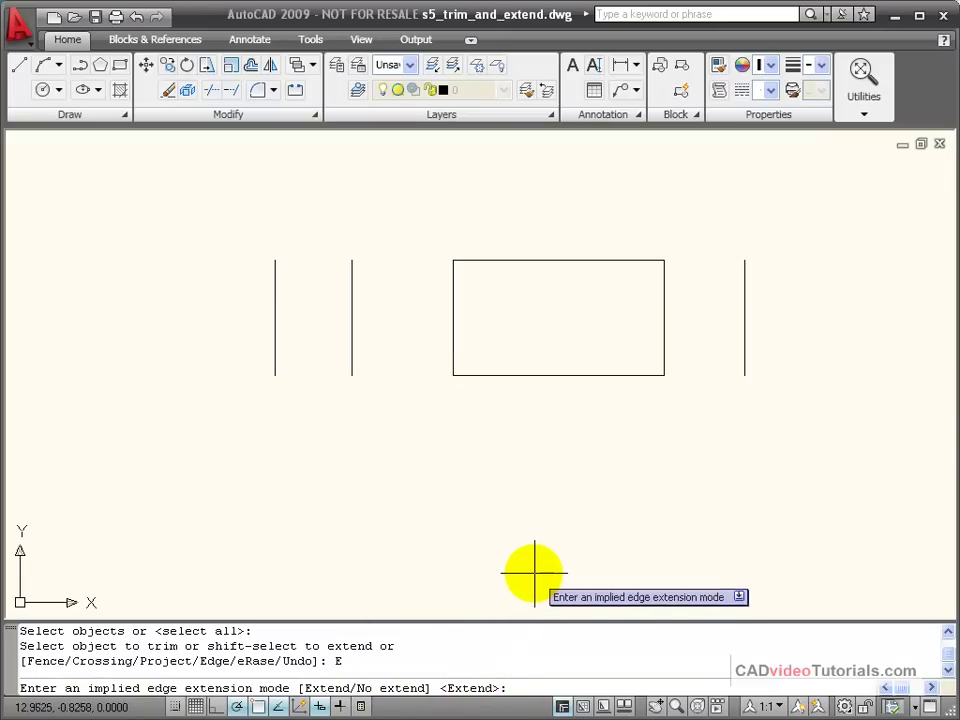
type("n")
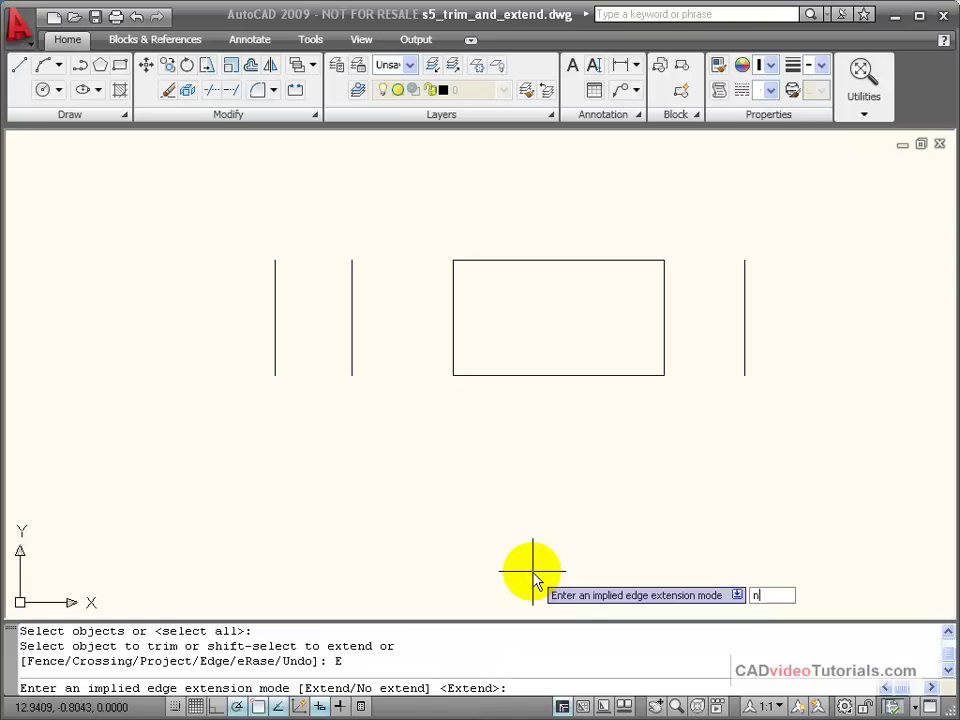
key("Return")
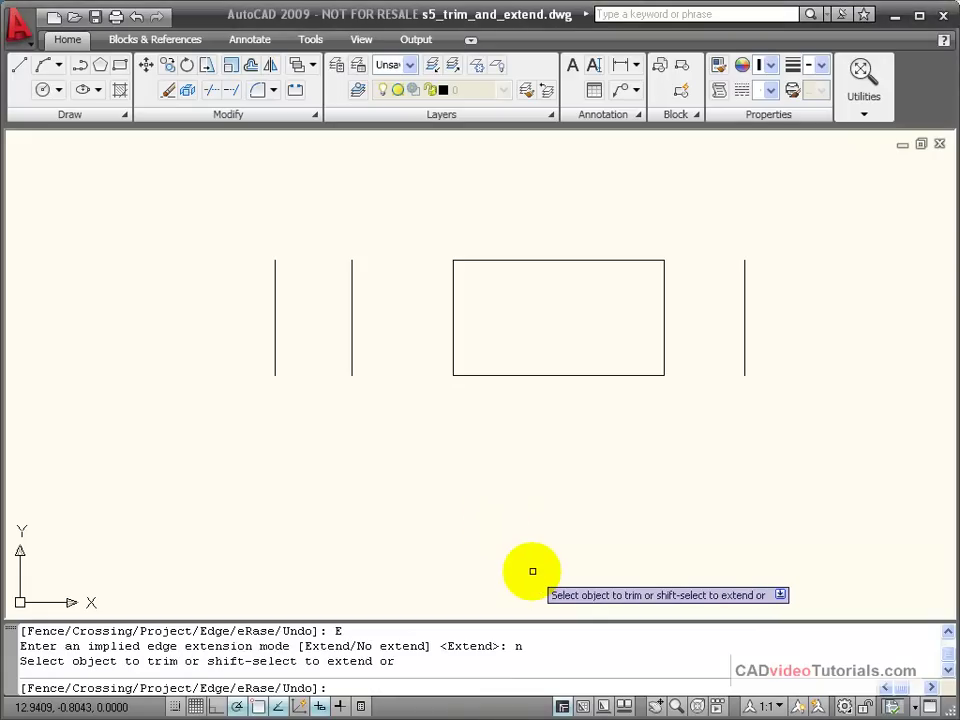
key("Return")
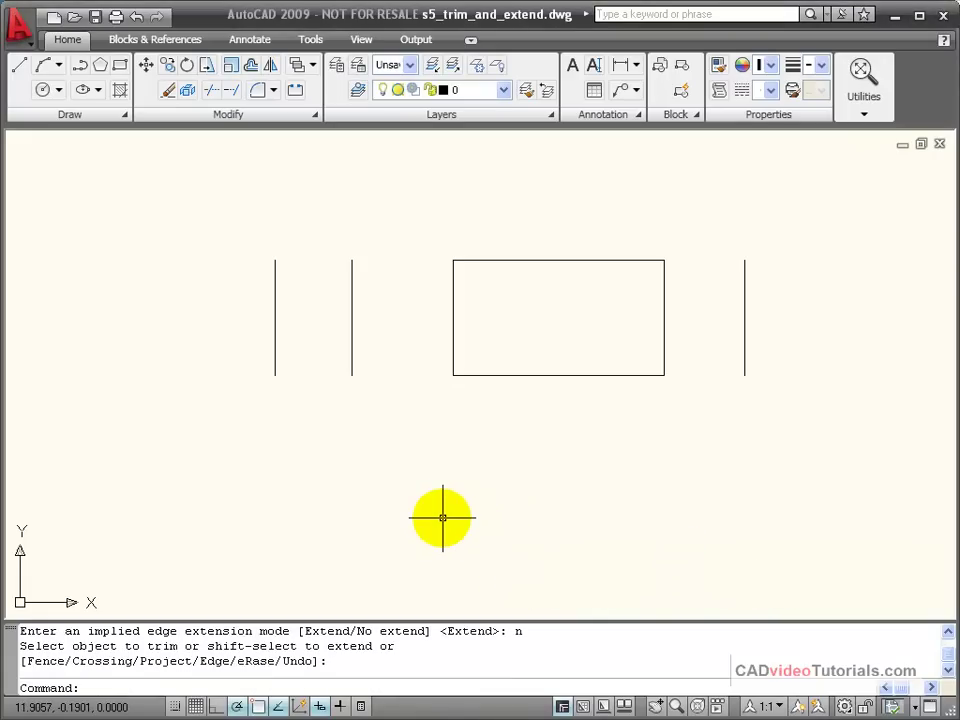